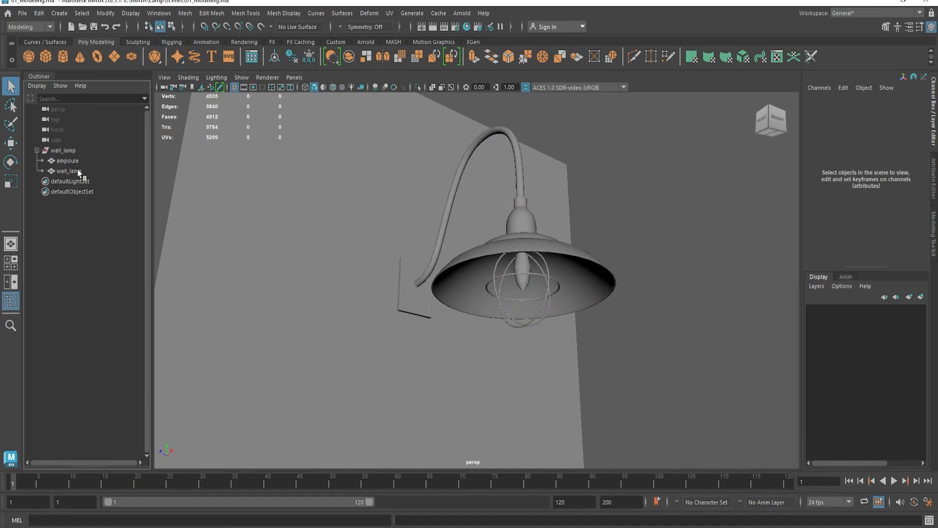
# Select the wall_lamp mesh and set the scene's renderer to Arnold Renderer in the render settings.
pyautogui.click(74, 170)
pyautogui.keyDown('alt'); pyautogui.moveTo(381, 236); pyautogui.dragTo(363, 225); pyautogui.keyUp('alt')
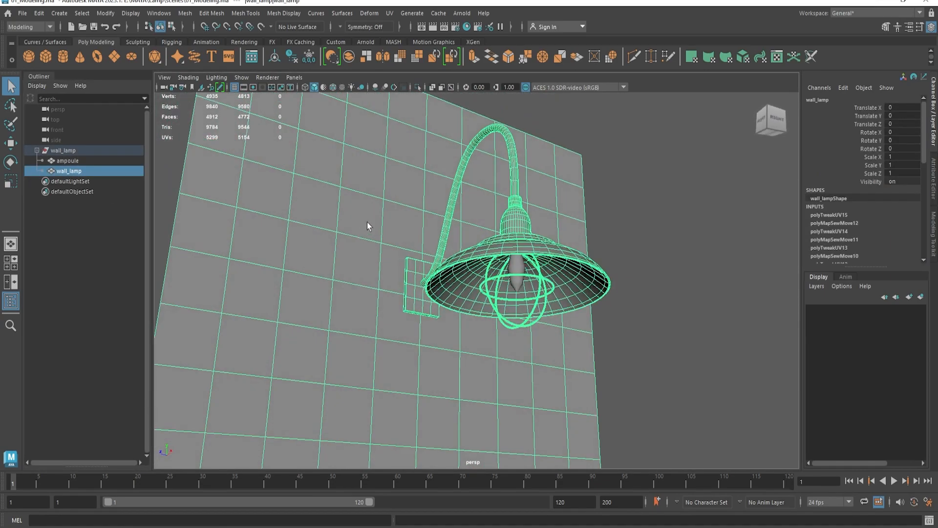
pyautogui.keyDown('alt'); pyautogui.moveTo(412, 285); pyautogui.dragTo(402, 221); pyautogui.keyUp('alt')
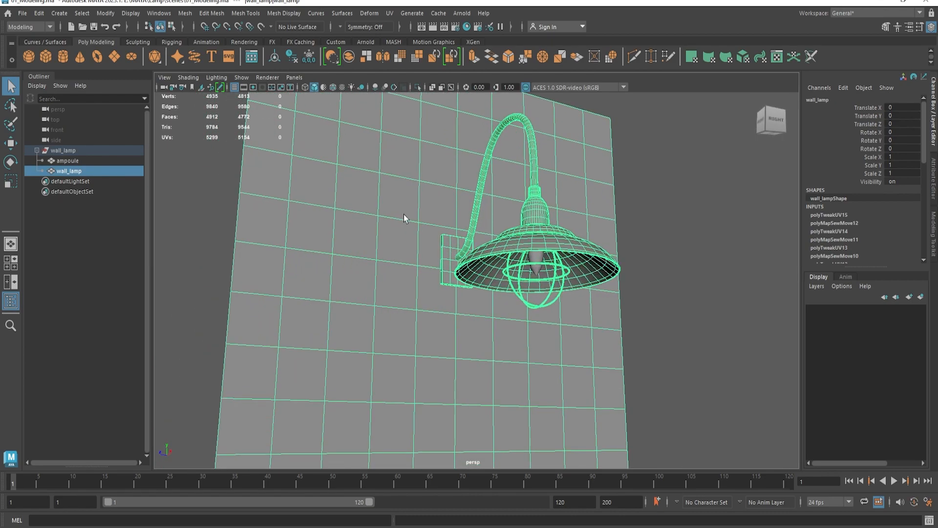
pyautogui.click(453, 26)
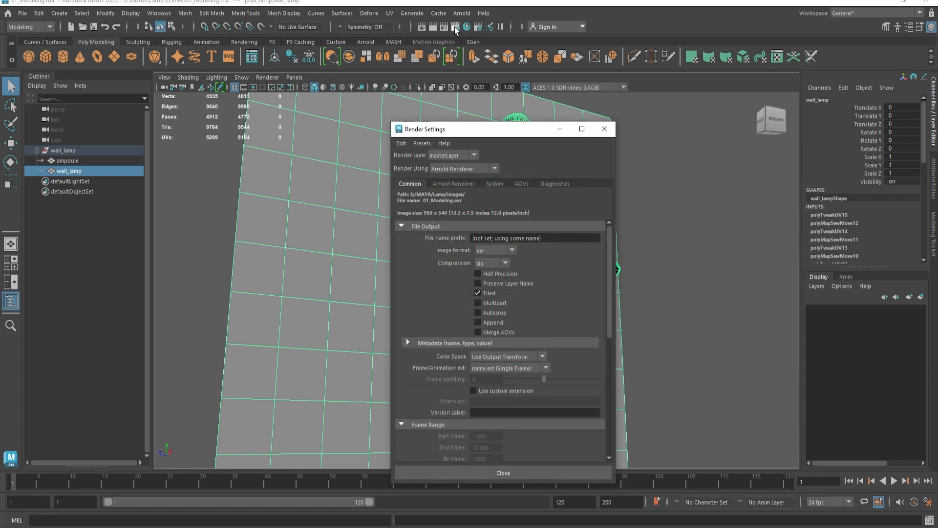
pyautogui.click(451, 169)
pyautogui.click(450, 203)
pyautogui.click(604, 130)
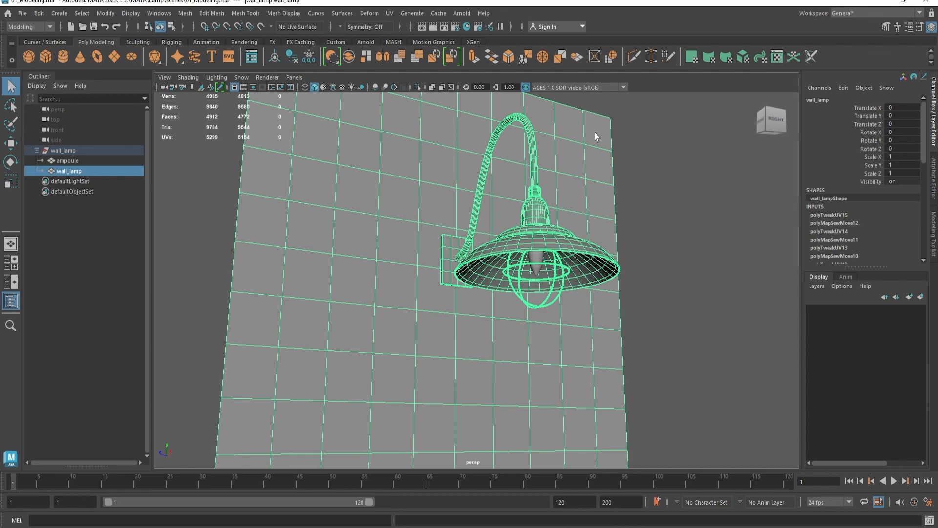
# Assign a new Arnold aiStandardSurface material to the wall_lamp mesh.
pyautogui.moveTo(339, 208); pyautogui.dragTo(326, 474, button='right')
pyautogui.click(264, 232)
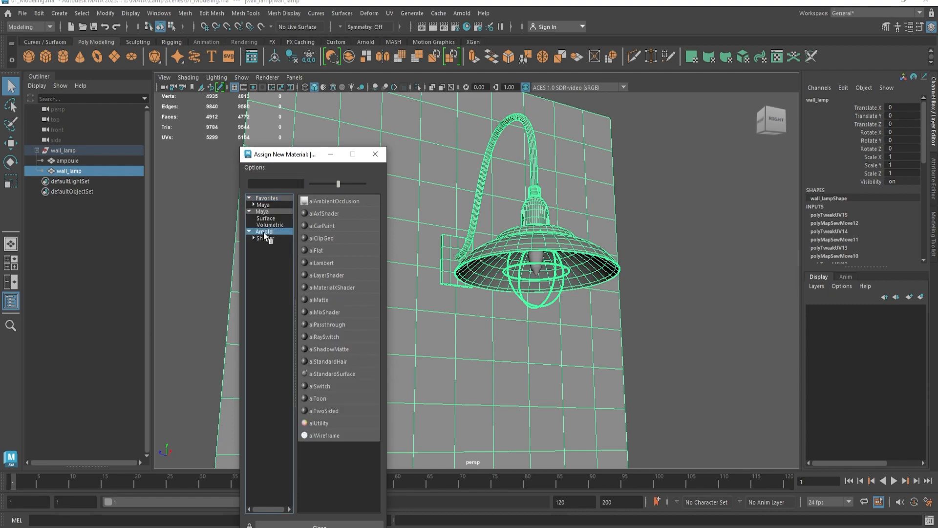
pyautogui.click(336, 374)
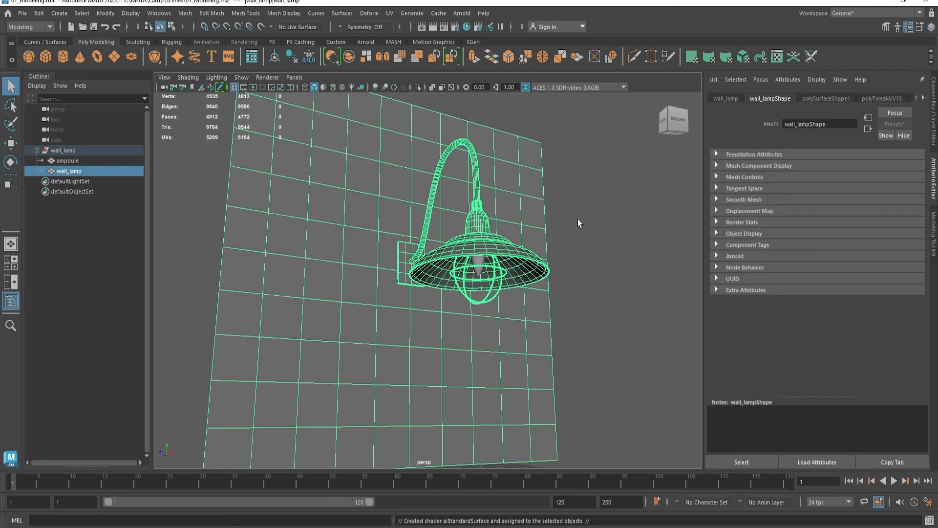
pyautogui.click(861, 96)
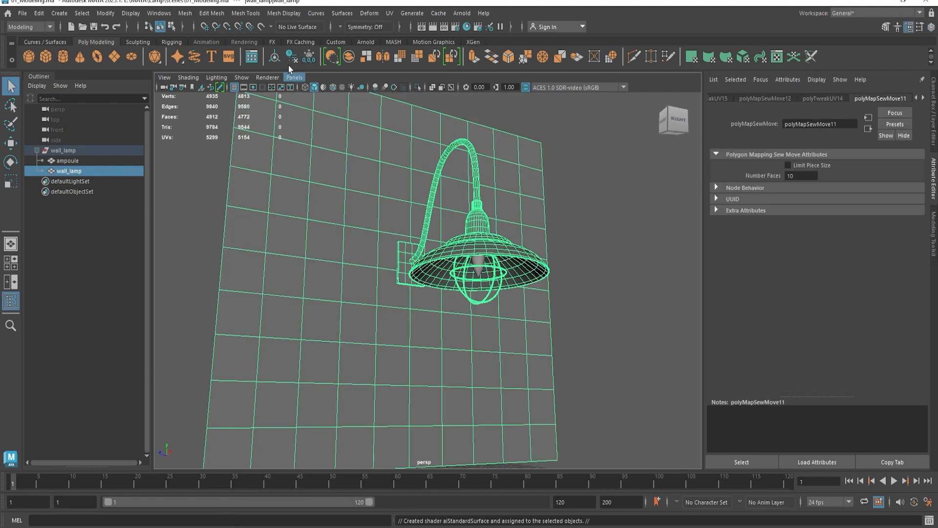
pyautogui.click(801, 97)
pyautogui.click(783, 98)
pyautogui.click(725, 96)
pyautogui.click(802, 99)
pyautogui.click(848, 99)
pyautogui.click(887, 98)
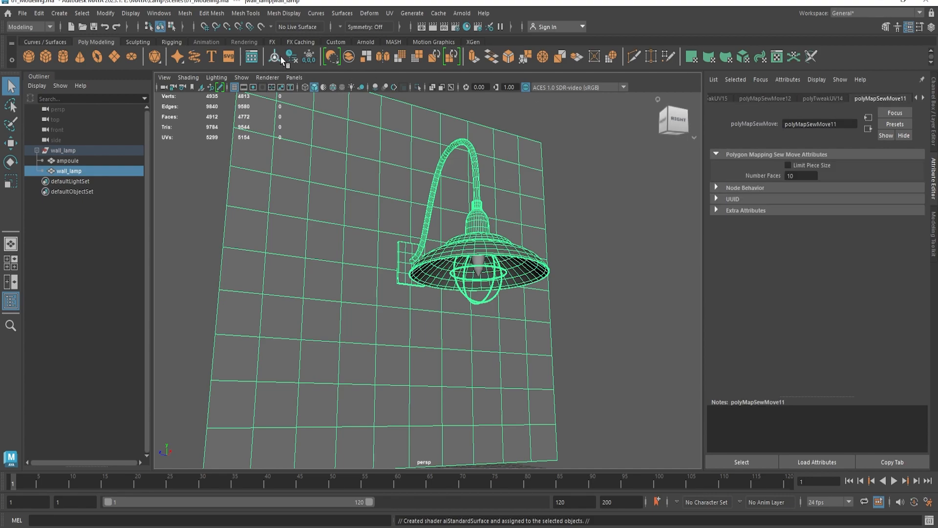
# Delete the wall_lamp mesh's construction history and rename its aiStandardSurface material to WallLamp.
pyautogui.click(308, 57)
pyautogui.click(823, 98)
pyautogui.doubleClick(807, 123)
pyautogui.write('WallLamp')
pyautogui.press('Return')
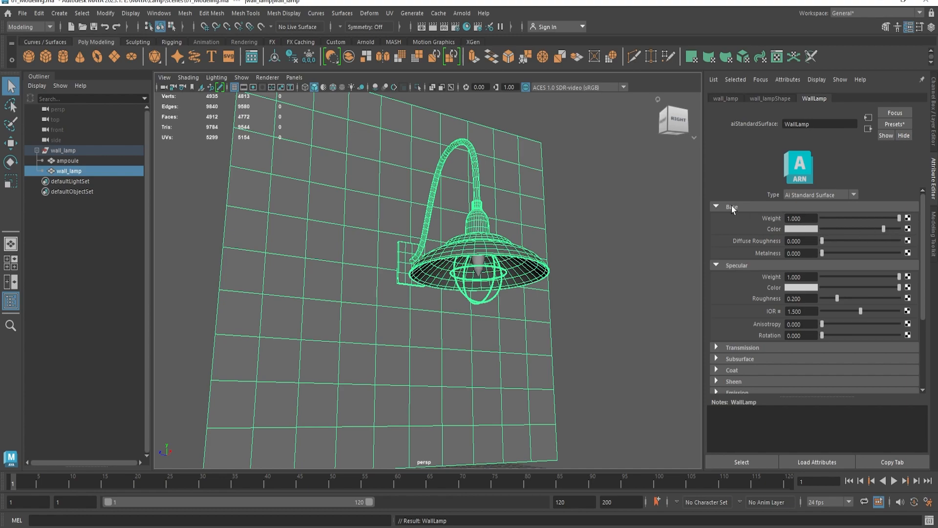
# Connect a File texture to the material's base Color using Wall_Lamp_initialShadingGroup_BaseColor.1001.png from the Export_01 folder, and return to the material.
pyautogui.click(908, 229)
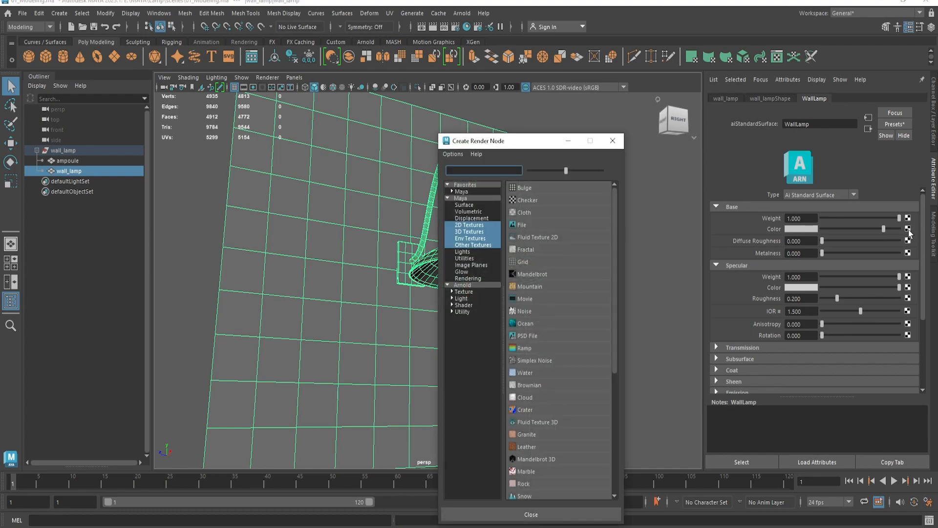
pyautogui.click(521, 225)
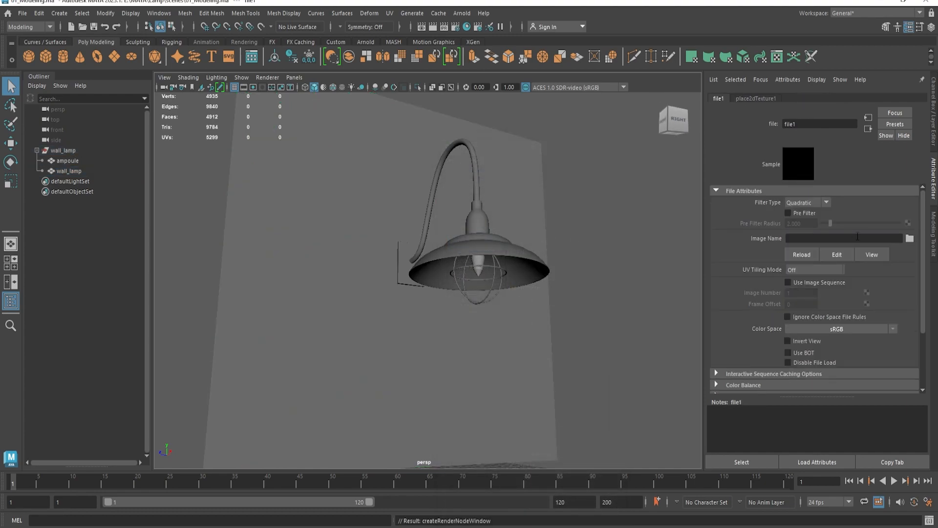
pyautogui.click(909, 238)
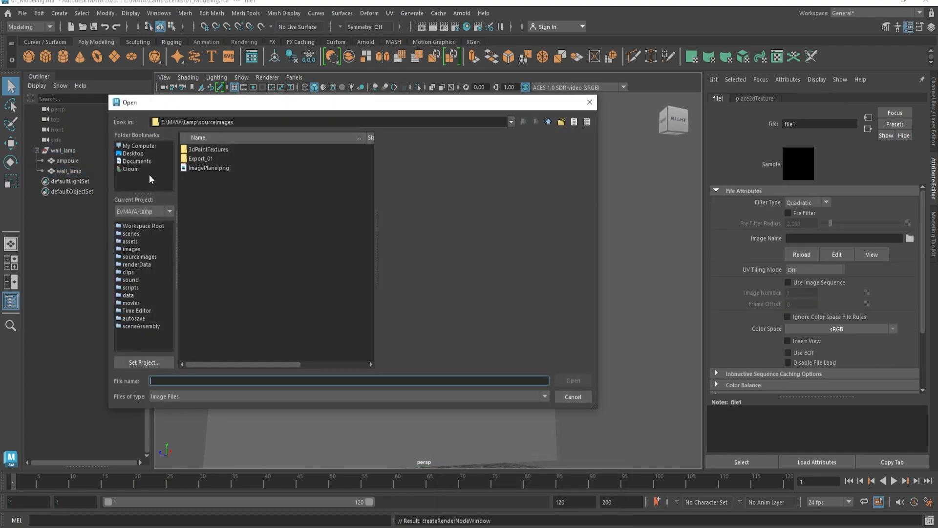
pyautogui.doubleClick(200, 159)
pyautogui.click(258, 152)
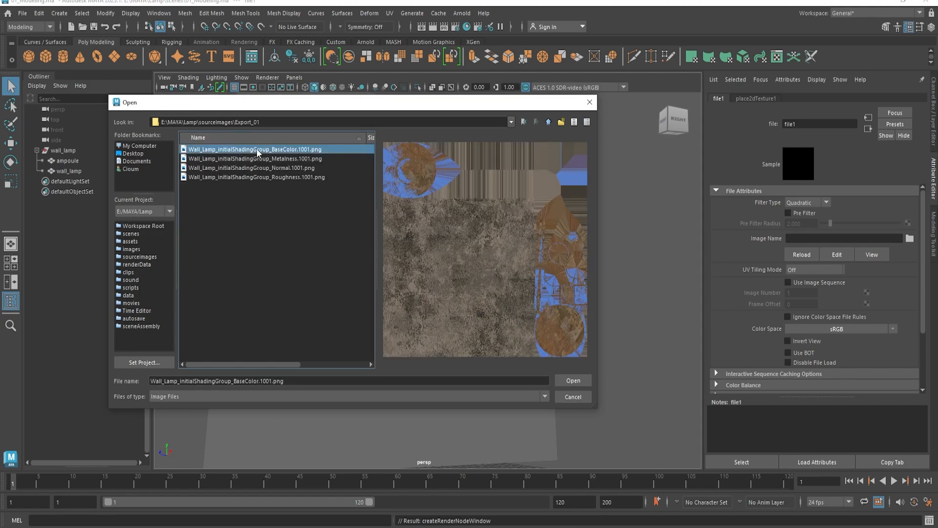
pyautogui.click(570, 380)
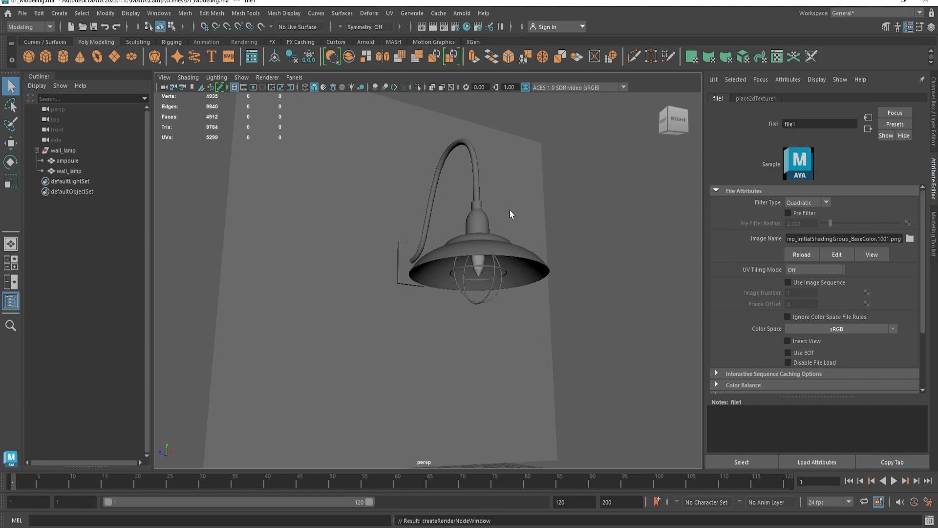
pyautogui.click(868, 128)
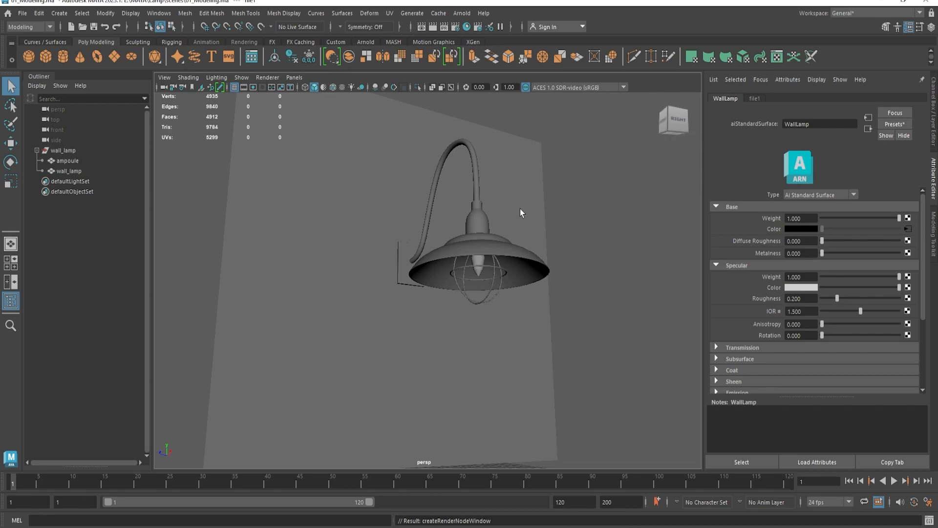
# Connect a File texture to the WallLamp material's Metalness using Wall_Lamp_initialShadingGroup_Metalness.1001.png from the Export_01 folder.
pyautogui.click(517, 179)
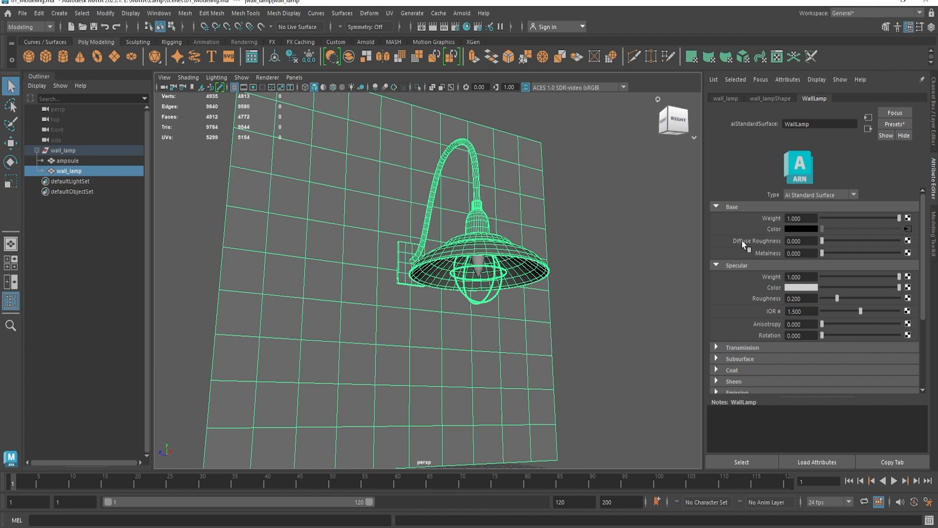
pyautogui.click(908, 252)
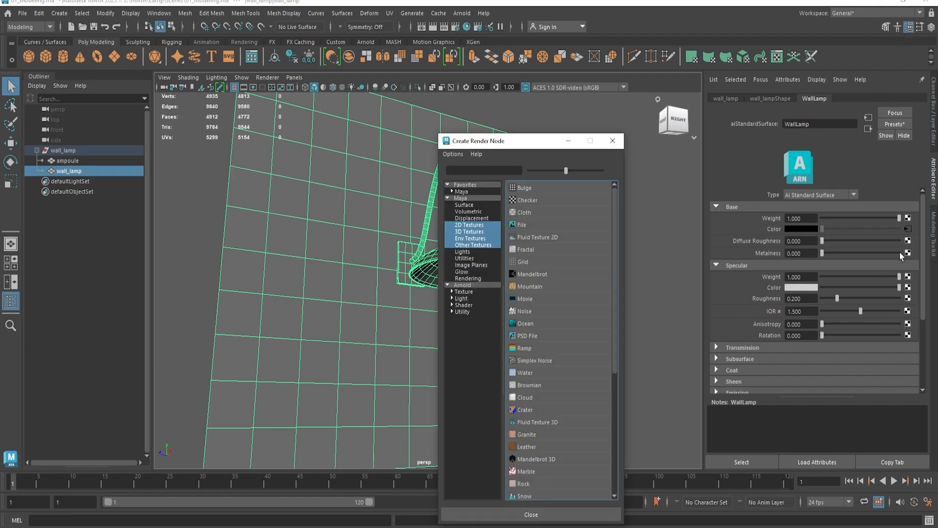
pyautogui.click(530, 223)
pyautogui.click(910, 238)
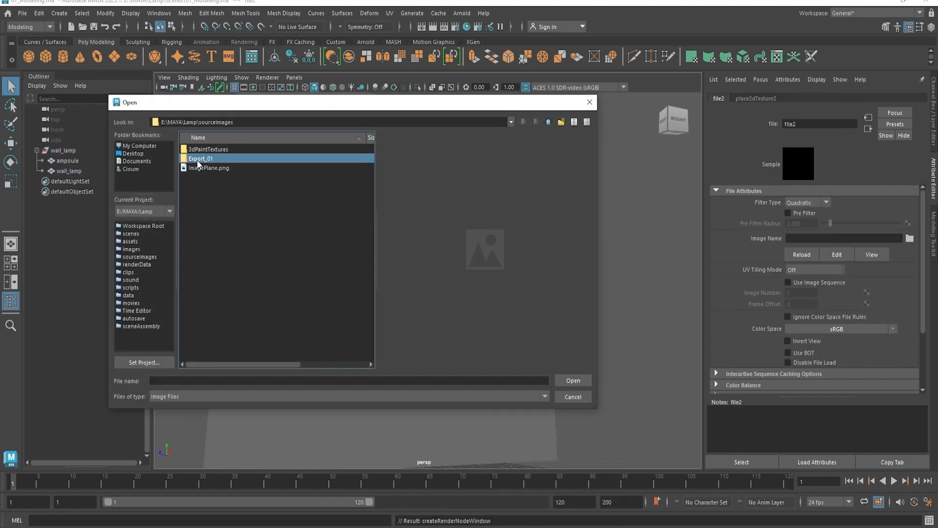
pyautogui.click(267, 159)
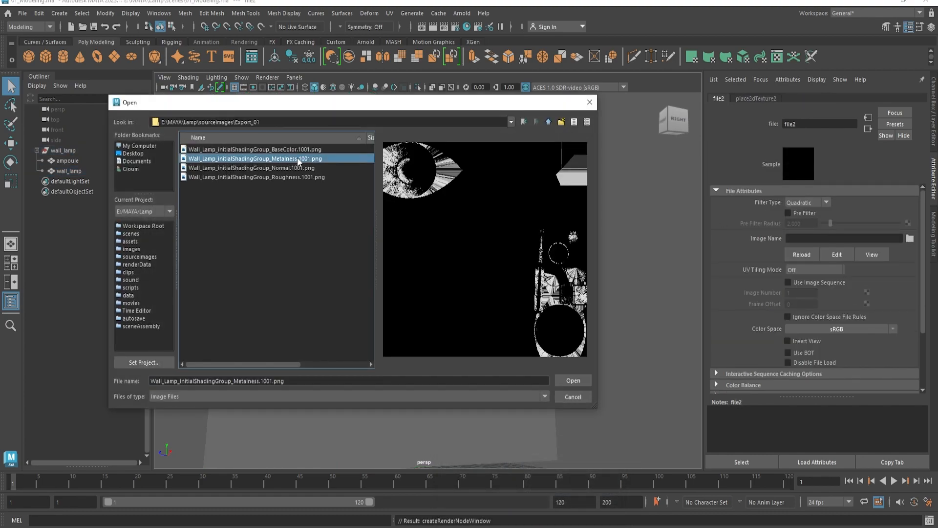
pyautogui.doubleClick(298, 159)
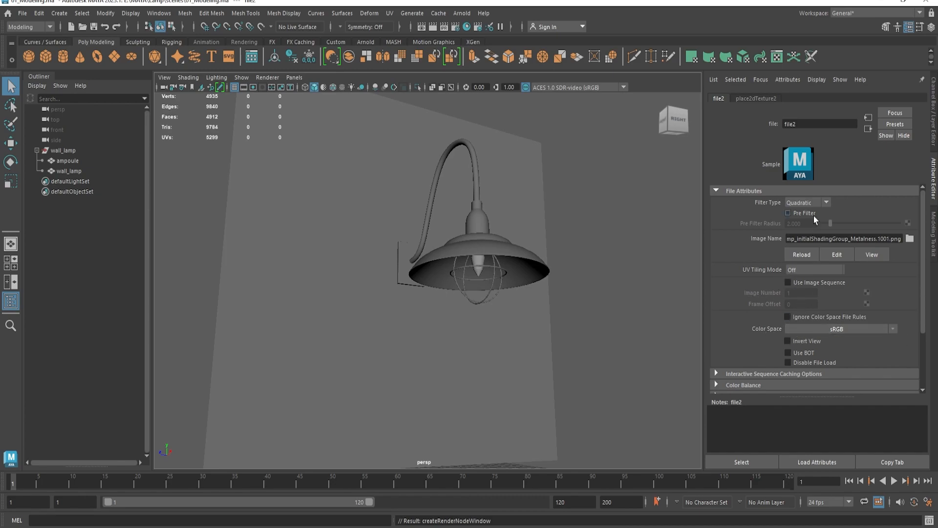
pyautogui.moveTo(824, 238); pyautogui.dragTo(901, 239)
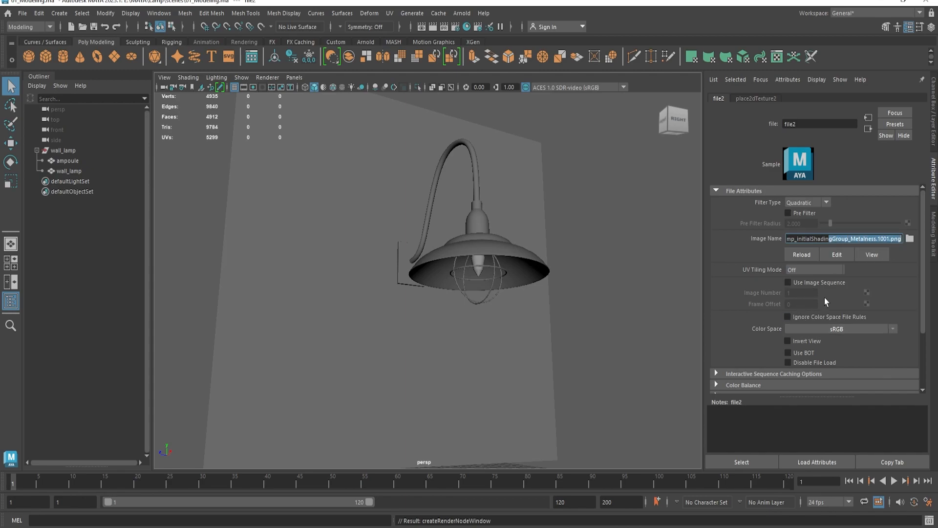
# Set the metalness texture's color space to Raw, enable Alpha Is Luminance, and return to the WallLamp material.
pyautogui.click(794, 331)
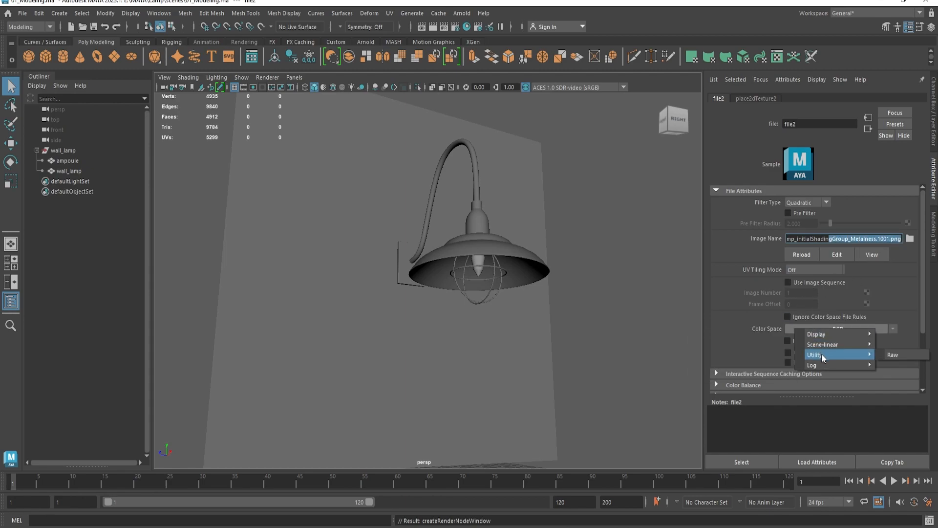
pyautogui.click(891, 359)
pyautogui.click(823, 329)
pyautogui.moveTo(864, 356)
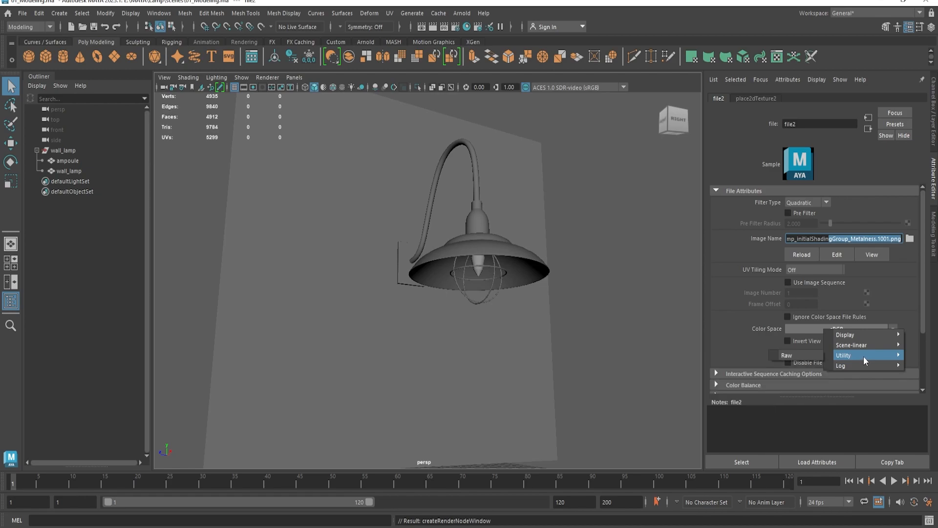
pyautogui.click(806, 356)
pyautogui.scroll(-3, 746, 352)
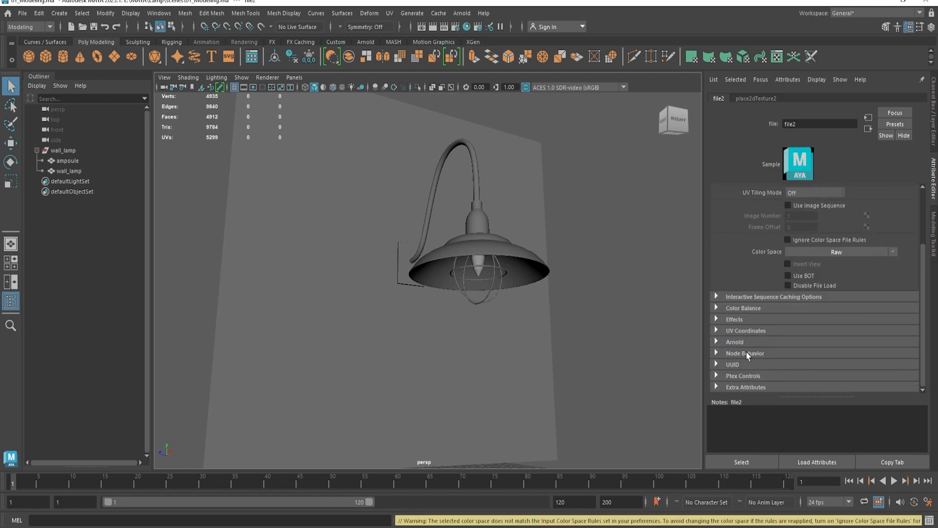
pyautogui.click(747, 308)
pyautogui.scroll(-1, 747, 309)
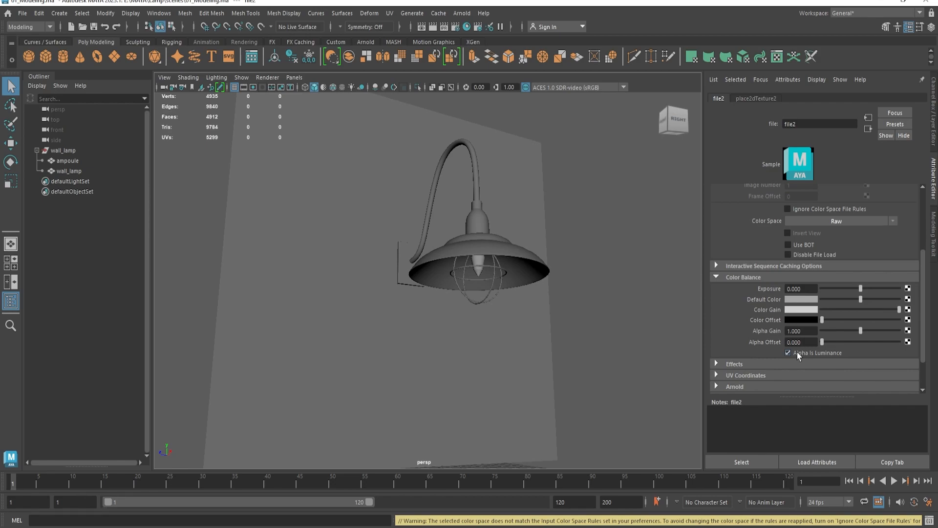
pyautogui.click(867, 130)
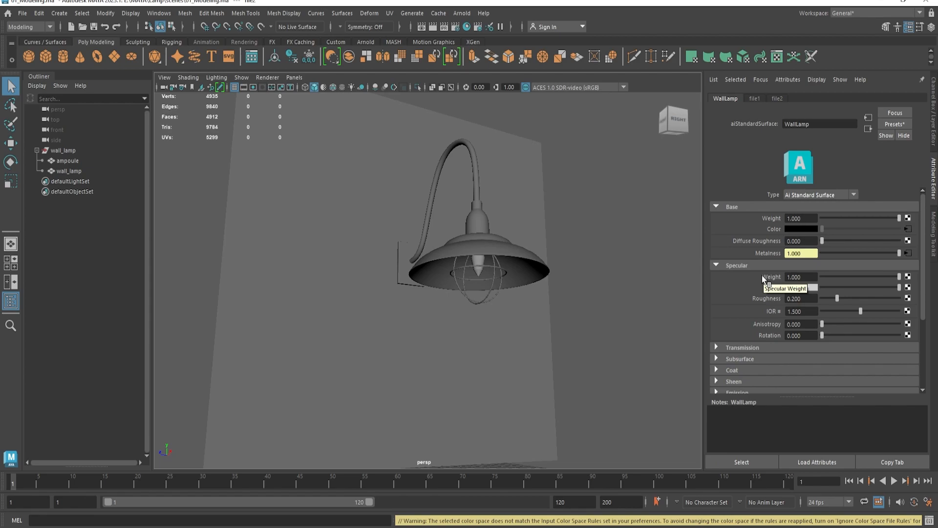
# Connect a File texture to the material's specular Roughness using Wall_Lamp_initialShadingGroup_Roughness.1001.png from the Export_01 folder.
pyautogui.click(907, 299)
pyautogui.click(531, 224)
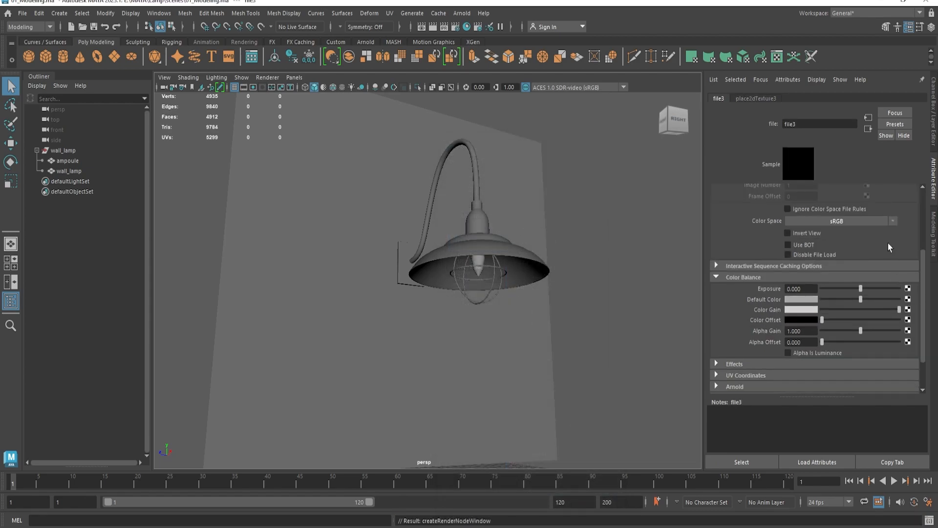
pyautogui.scroll(3, 767, 262)
pyautogui.click(909, 208)
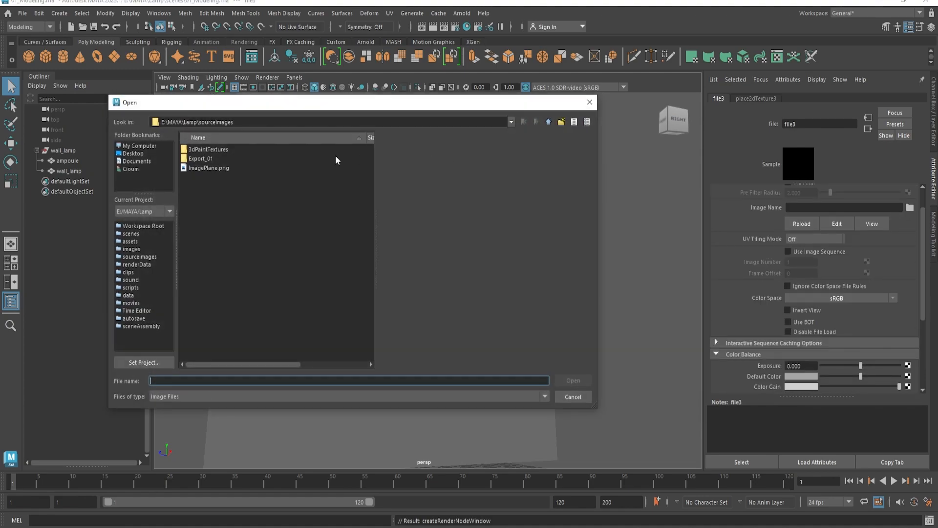
pyautogui.doubleClick(208, 157)
pyautogui.click(244, 159)
pyautogui.doubleClick(277, 177)
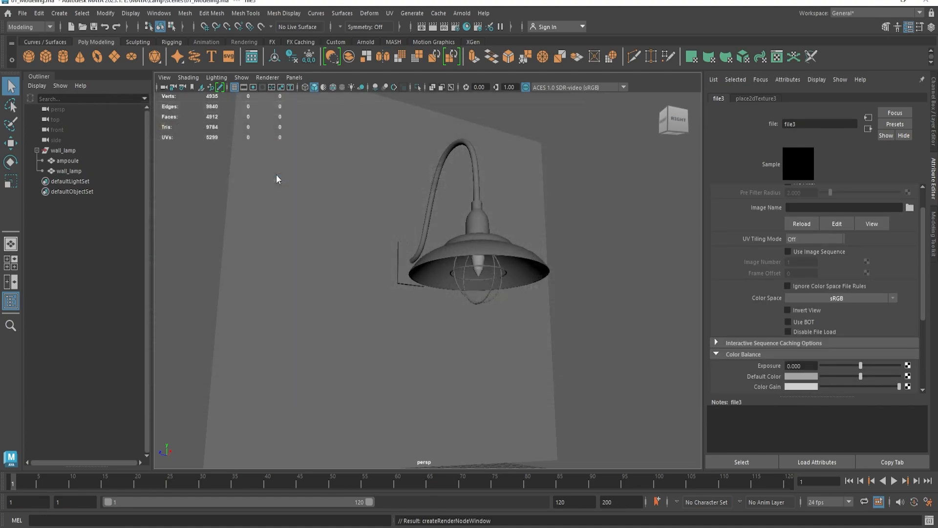
# Set the roughness texture's color space to Raw, enable Alpha Is Luminance, and return to the WallLamp material.
pyautogui.click(819, 297)
pyautogui.moveTo(840, 323)
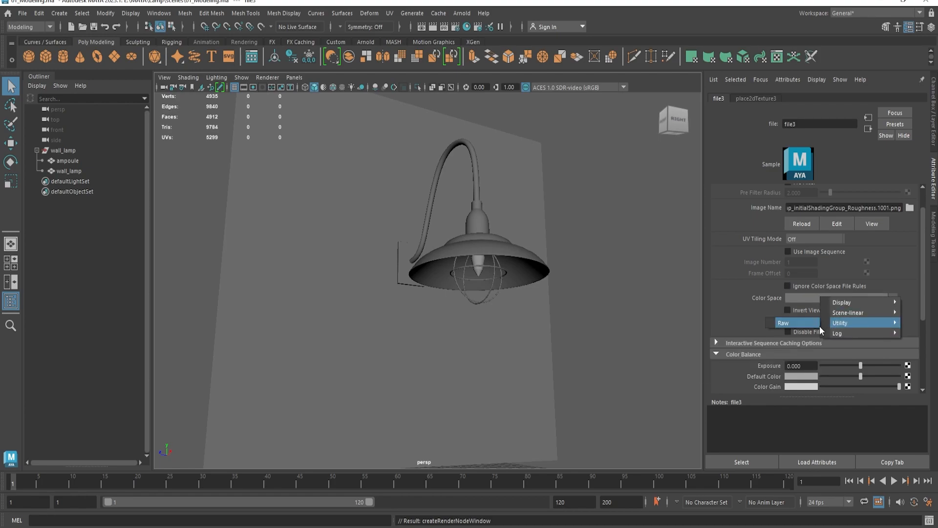
pyautogui.click(800, 322)
pyautogui.scroll(-3, 791, 332)
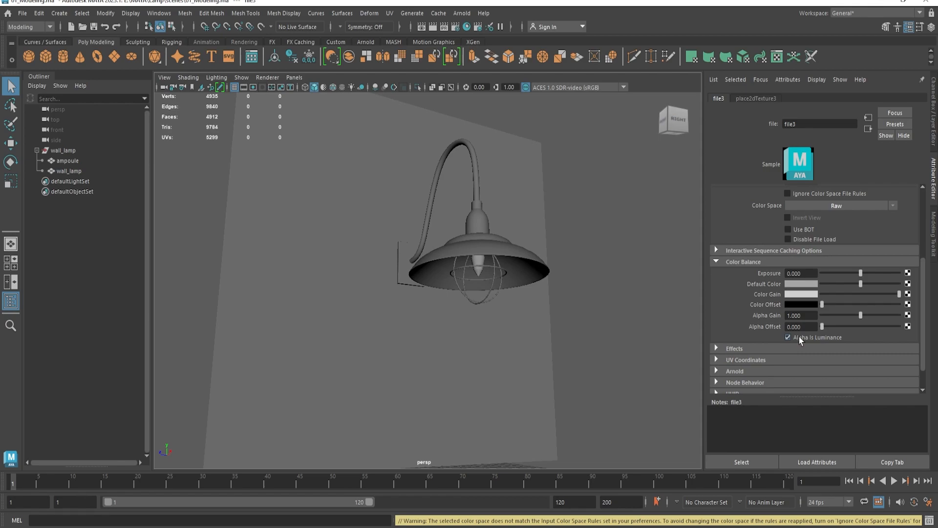
pyautogui.click(864, 130)
# Connect a File texture to the WallLamp material's Bump Mapping and set the bump node to use Tangent Space Normals.
pyautogui.scroll(-5, 739, 232)
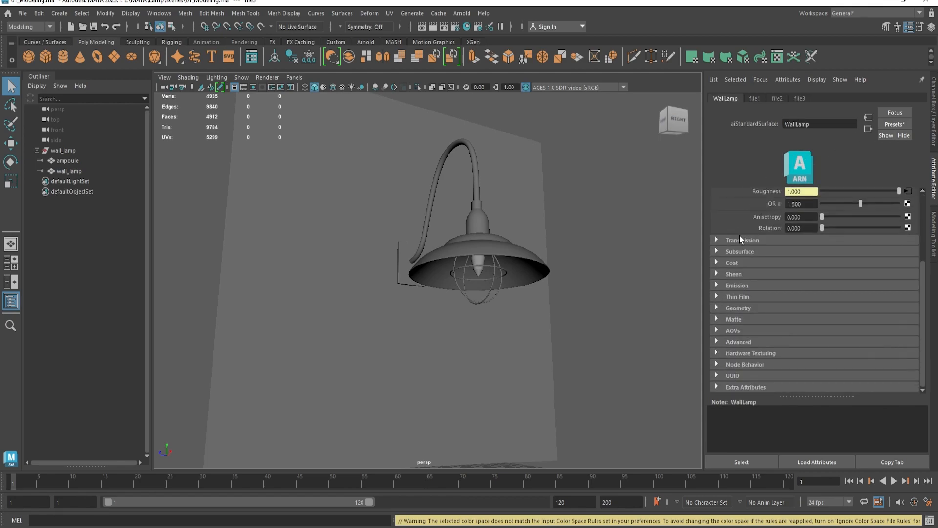
pyautogui.click(738, 310)
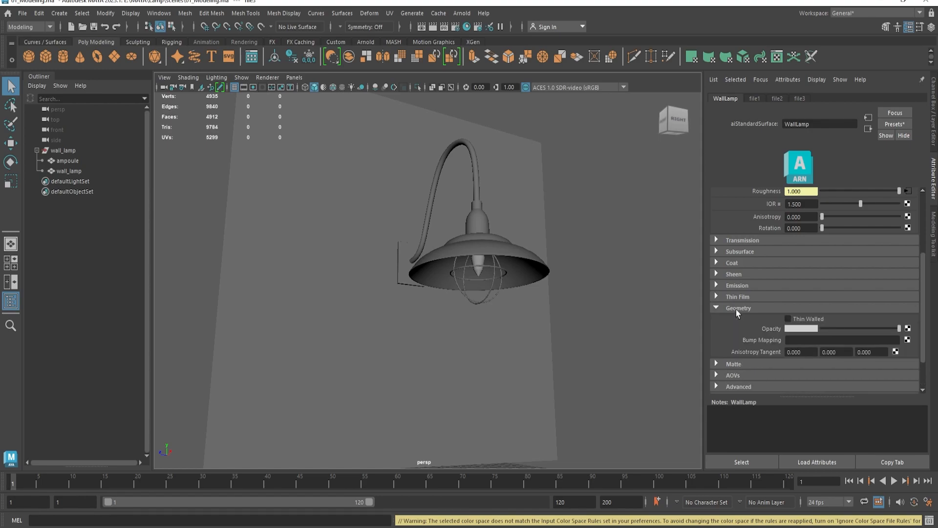
pyautogui.scroll(-1, 736, 309)
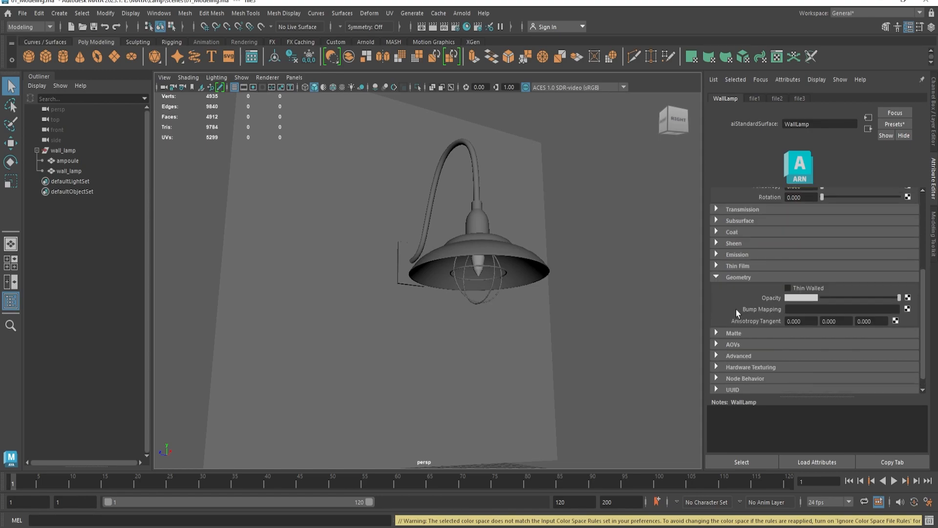
pyautogui.click(907, 309)
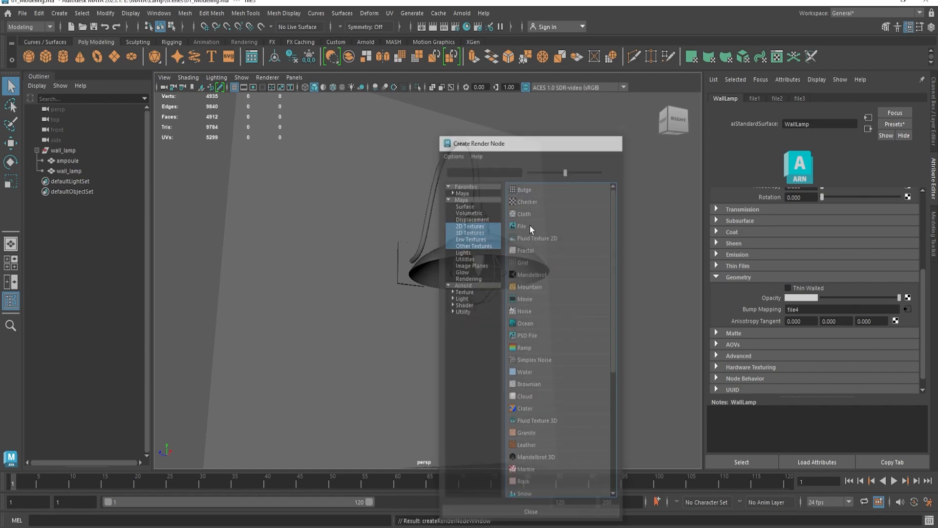
pyautogui.click(530, 225)
pyautogui.doubleClick(801, 128)
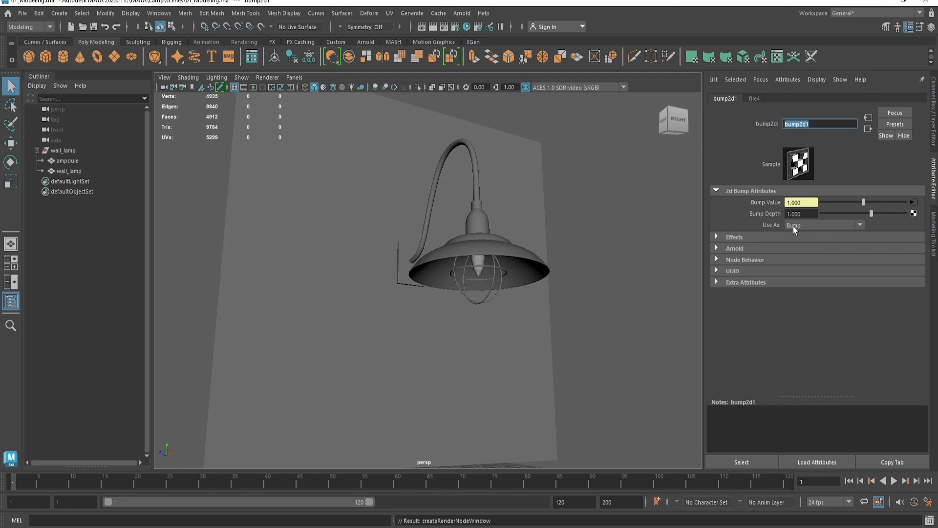
pyautogui.click(793, 226)
pyautogui.click(804, 248)
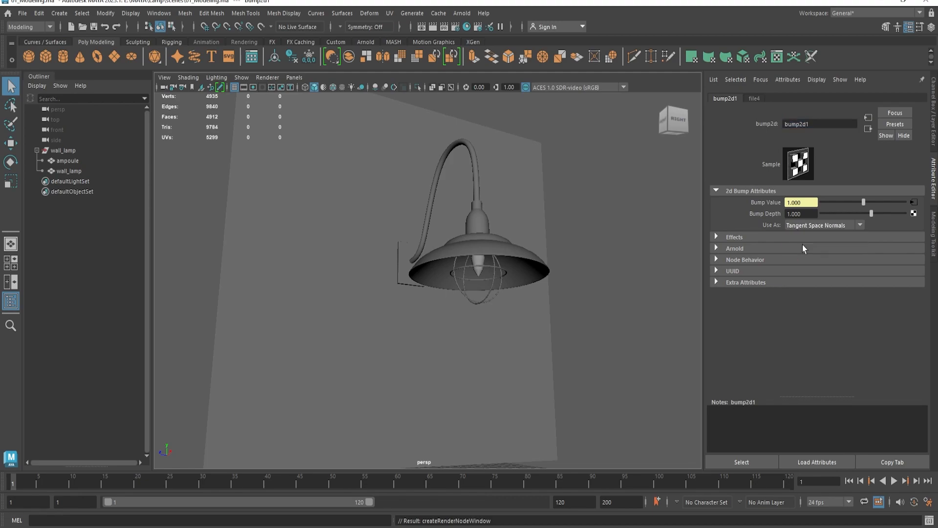
# Load Wall_Lamp_initialShadingGroup_Normal.1001.png from the Export_01 folder into the bump node's file texture.
pyautogui.click(913, 203)
pyautogui.click(910, 238)
pyautogui.click(209, 159)
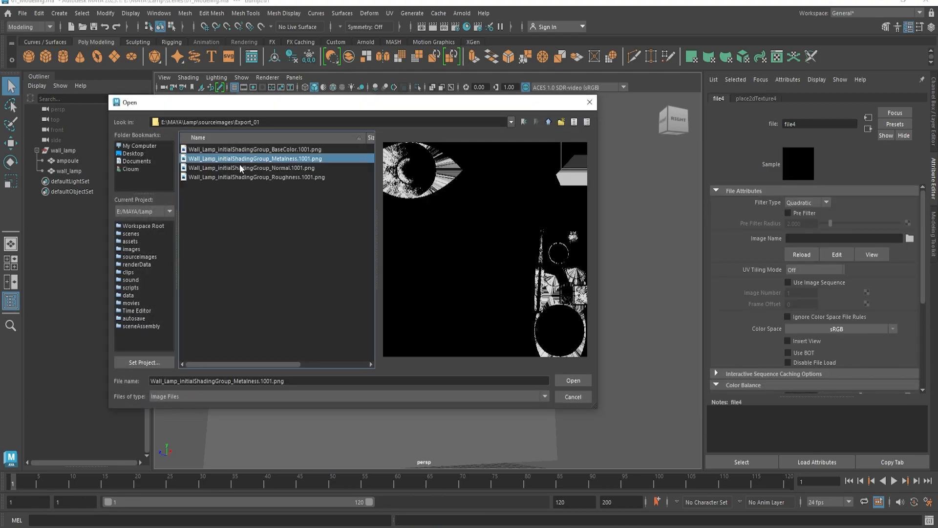
pyautogui.click(238, 168)
pyautogui.doubleClick(284, 167)
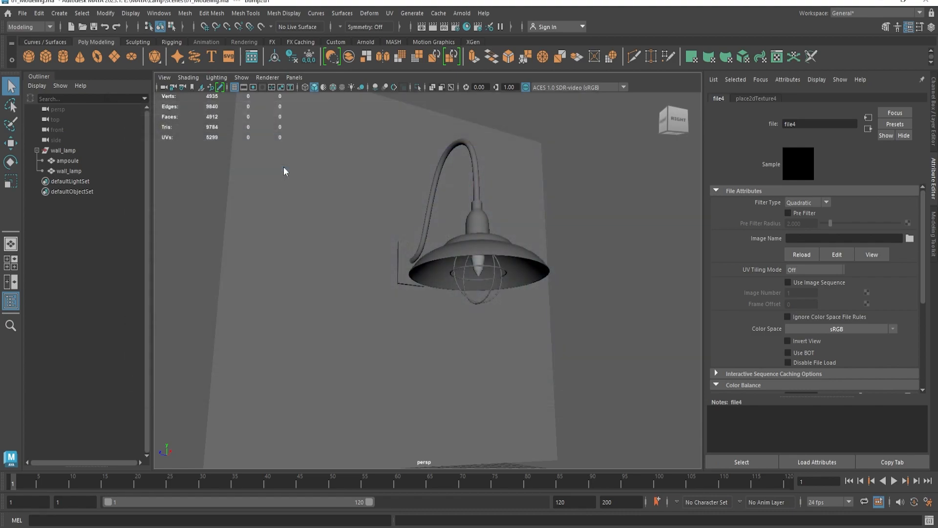
# Set the normal texture's color space to Raw and check the file texture connected to the lamp material's base color.
pyautogui.click(805, 327)
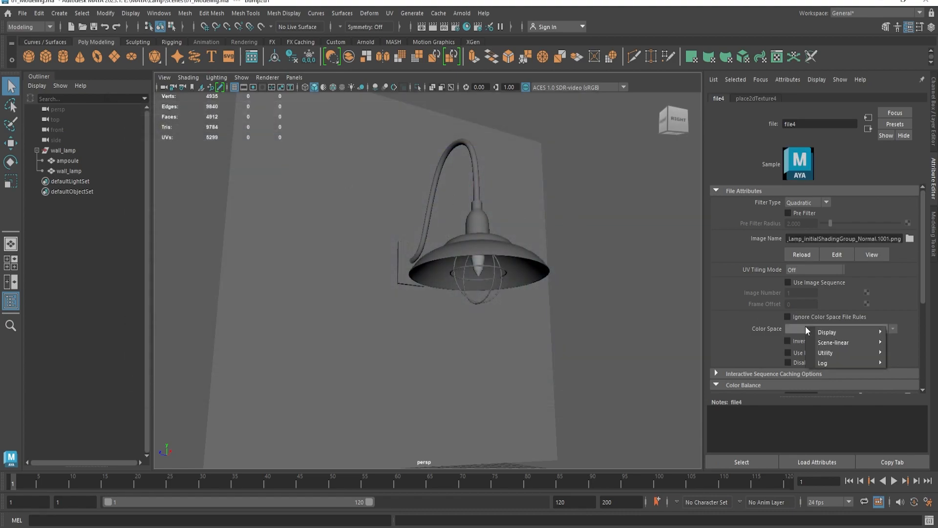
pyautogui.click(778, 348)
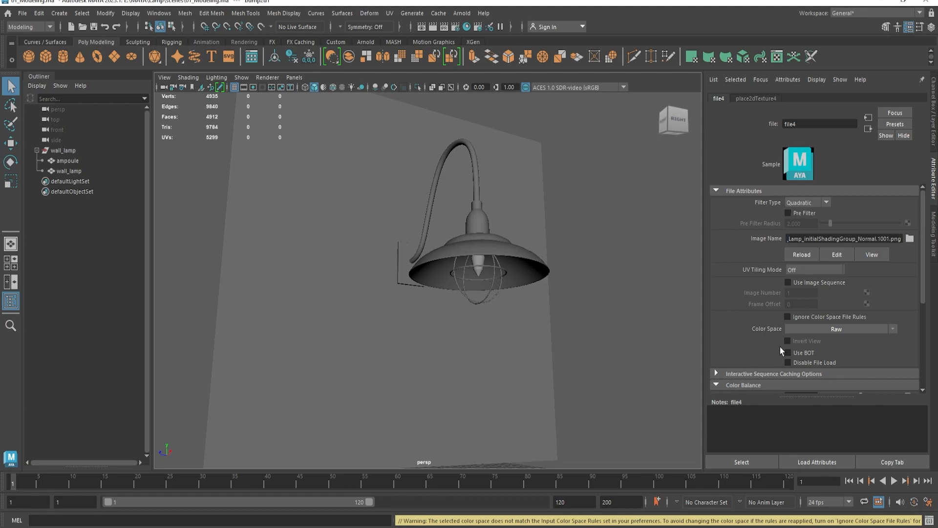
pyautogui.click(541, 194)
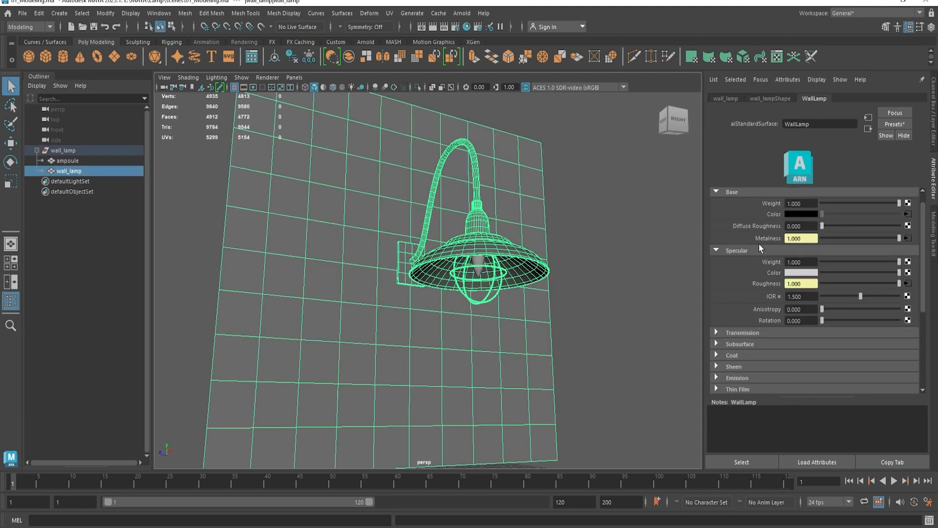
pyautogui.click(907, 230)
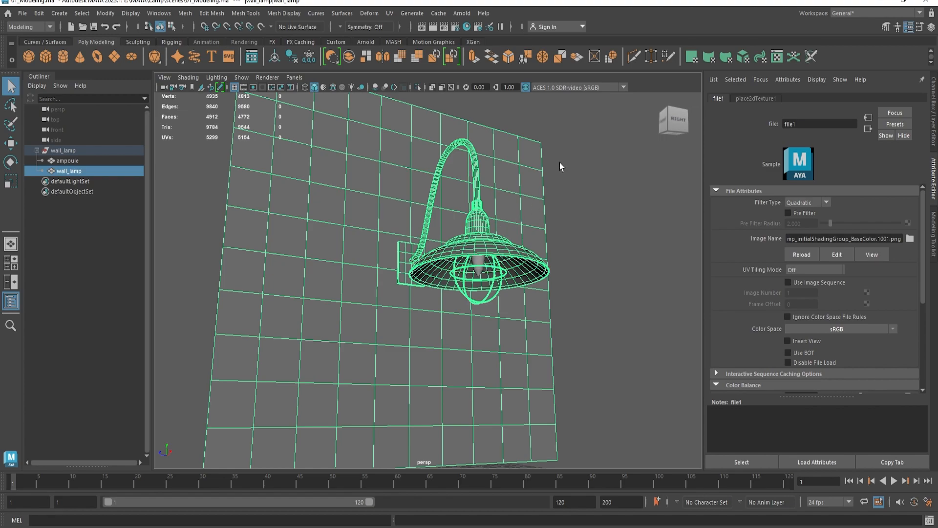
# Add an Arnold Skydome Light and open the Arnold RenderView to render the perspective view.
pyautogui.click(462, 13)
pyautogui.moveTo(512, 67)
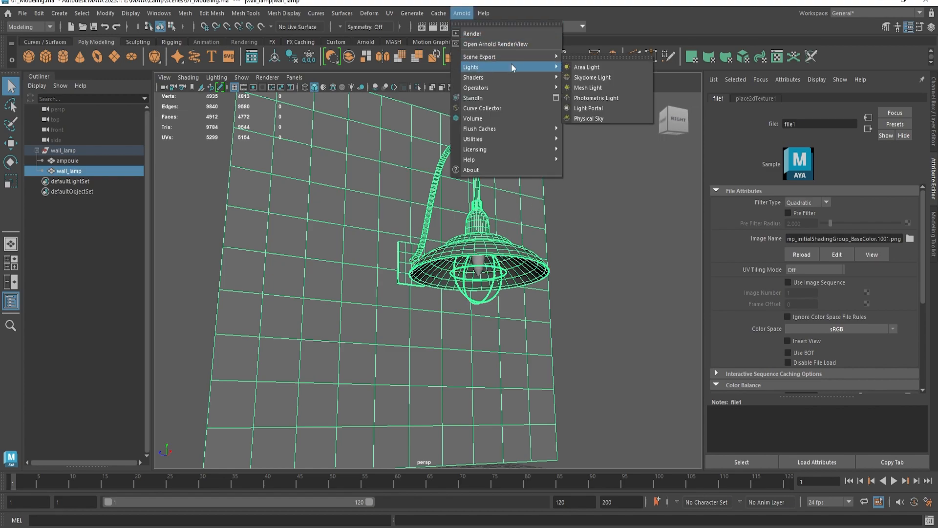
pyautogui.click(596, 78)
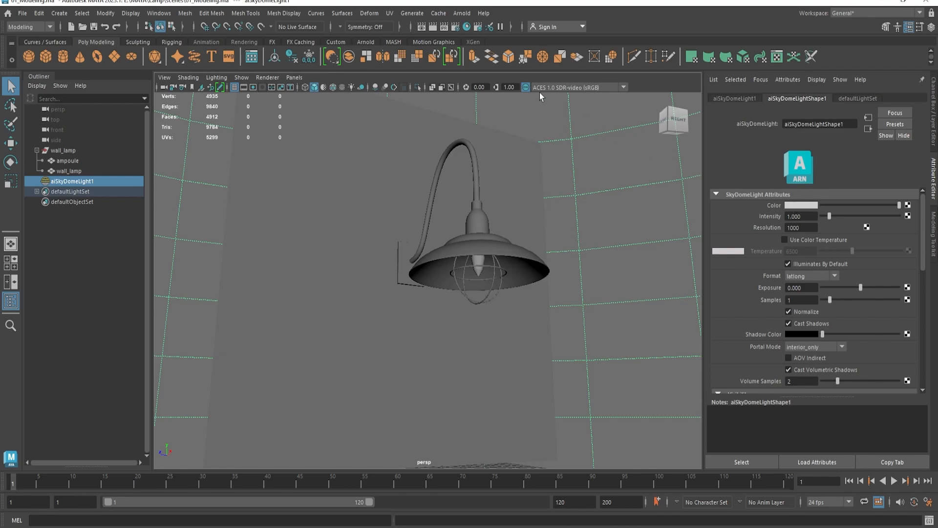
pyautogui.click(462, 13)
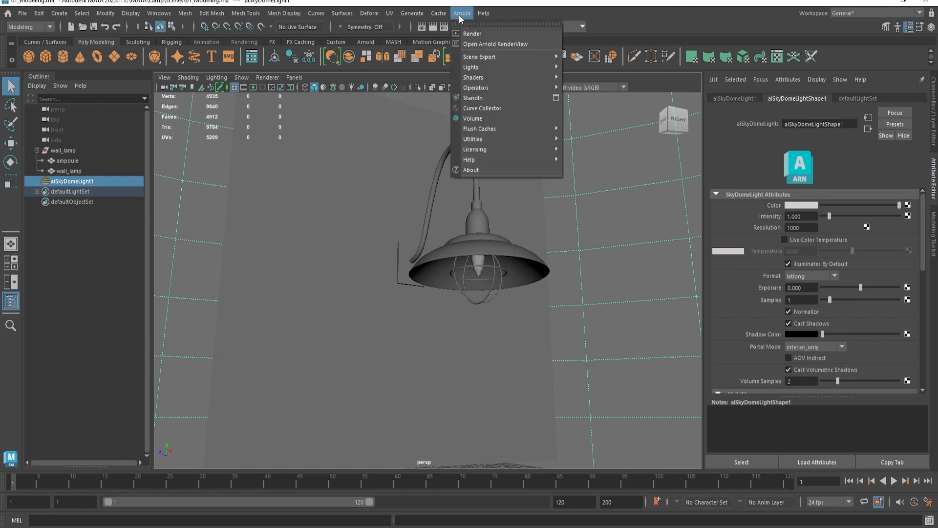
pyautogui.click(474, 44)
pyautogui.moveTo(389, 70); pyautogui.dragTo(394, 116)
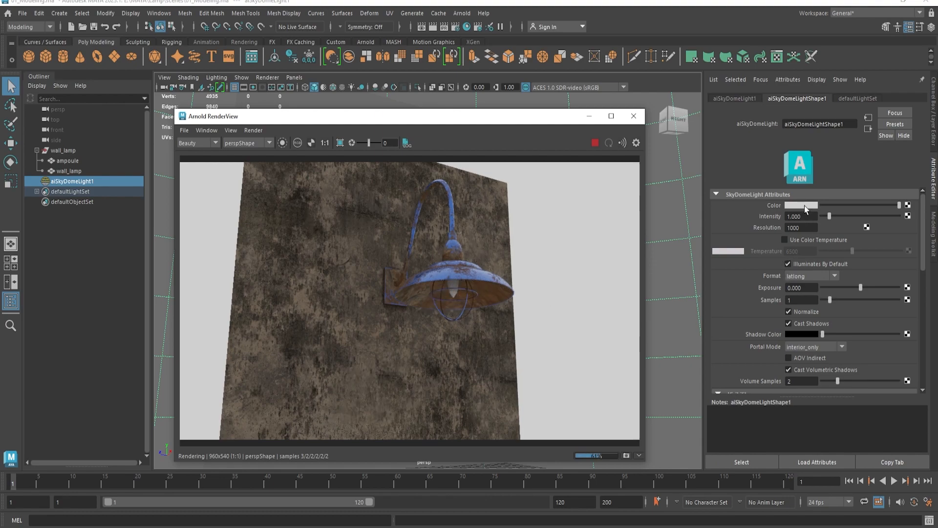
# Try a skydome light intensity of 1.474 with a higher color temperature, turn color temperature off, and stop the render.
pyautogui.moveTo(829, 216); pyautogui.dragTo(833, 216)
pyautogui.click(800, 239)
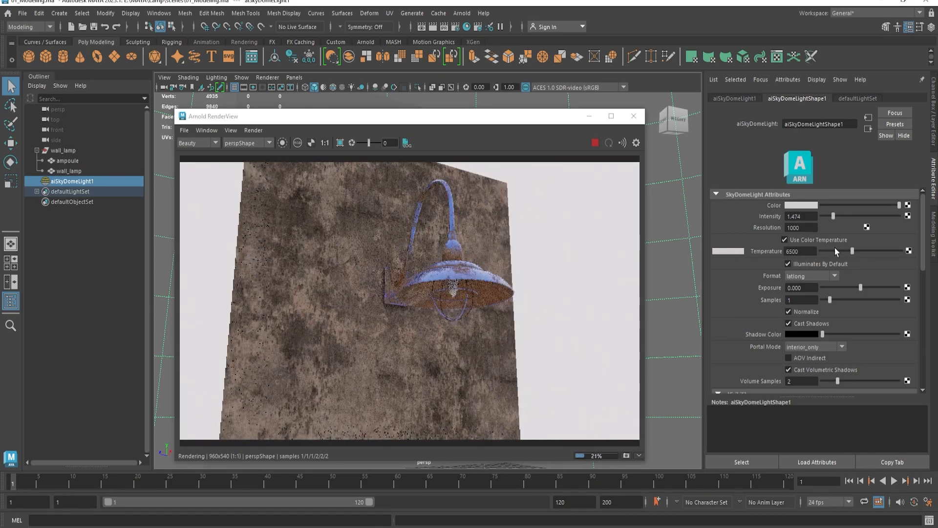
pyautogui.moveTo(831, 248); pyautogui.dragTo(857, 252)
pyautogui.click(799, 239)
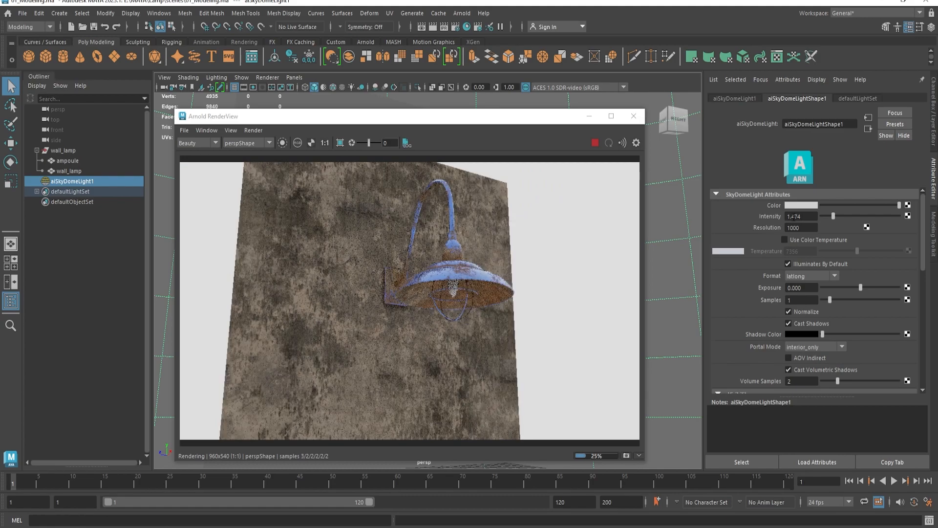
pyautogui.click(594, 144)
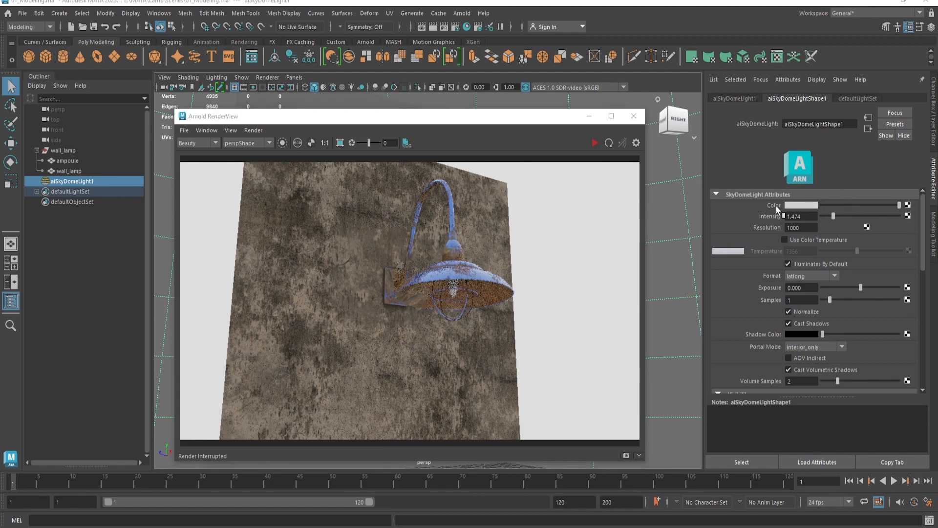
# Connect a File texture to the skydome light's Color and load studio_small_05_2k.hdr from the E:/VFX/HDRI folder.
pyautogui.click(907, 205)
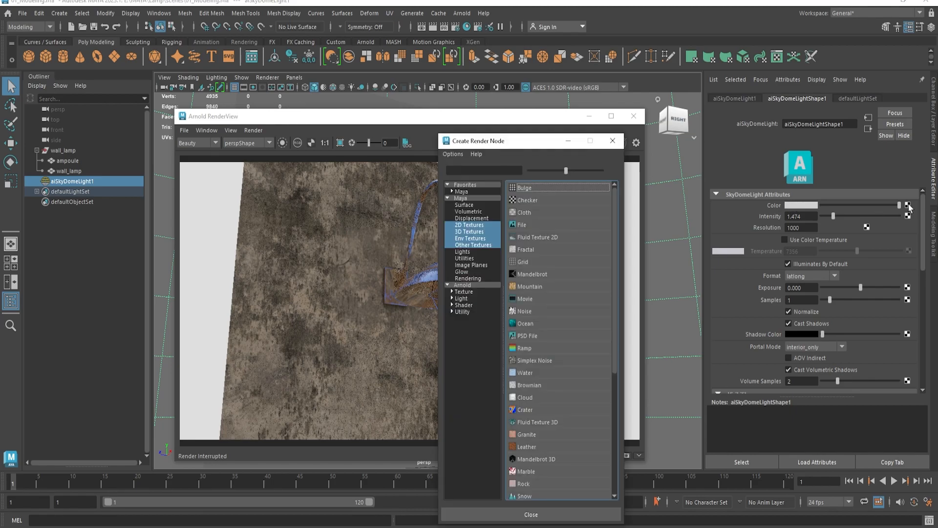
pyautogui.click(523, 224)
pyautogui.click(909, 238)
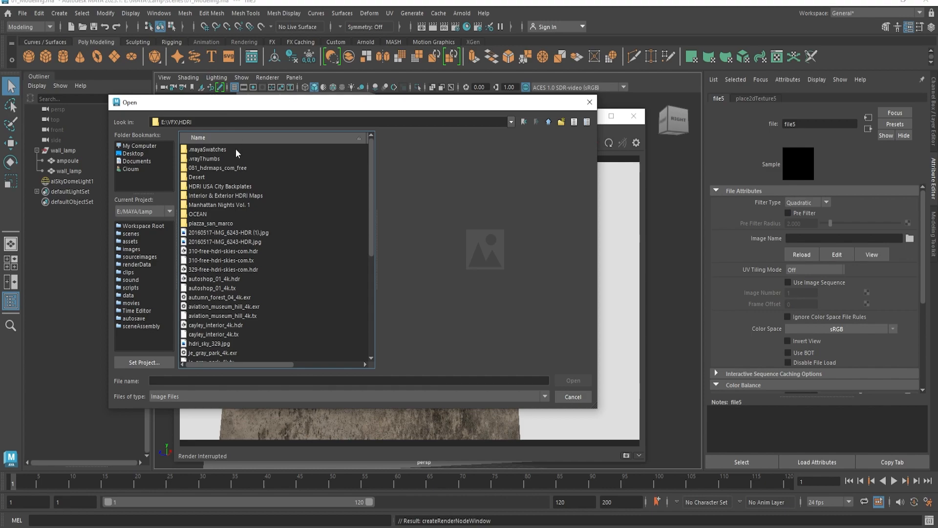
pyautogui.click(228, 233)
pyautogui.scroll(-3, 232, 251)
pyautogui.click(214, 242)
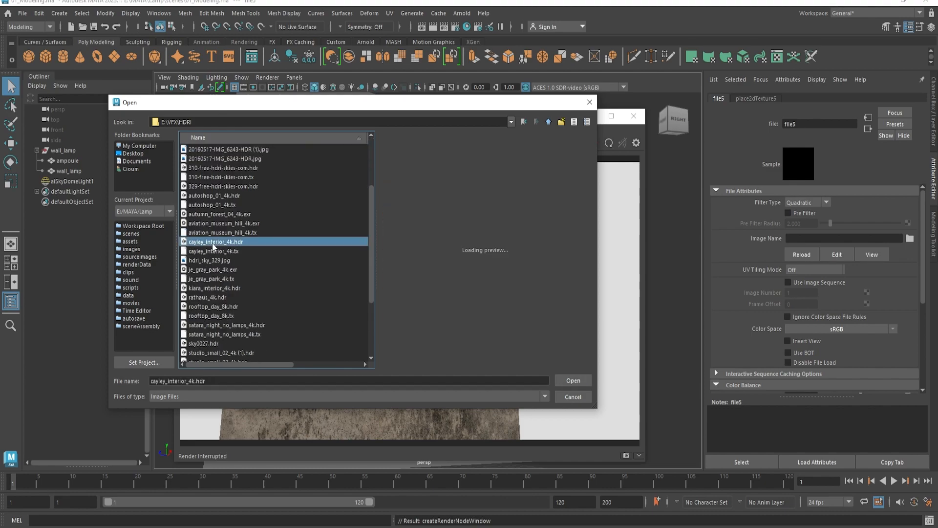
pyautogui.click(215, 289)
pyautogui.click(215, 297)
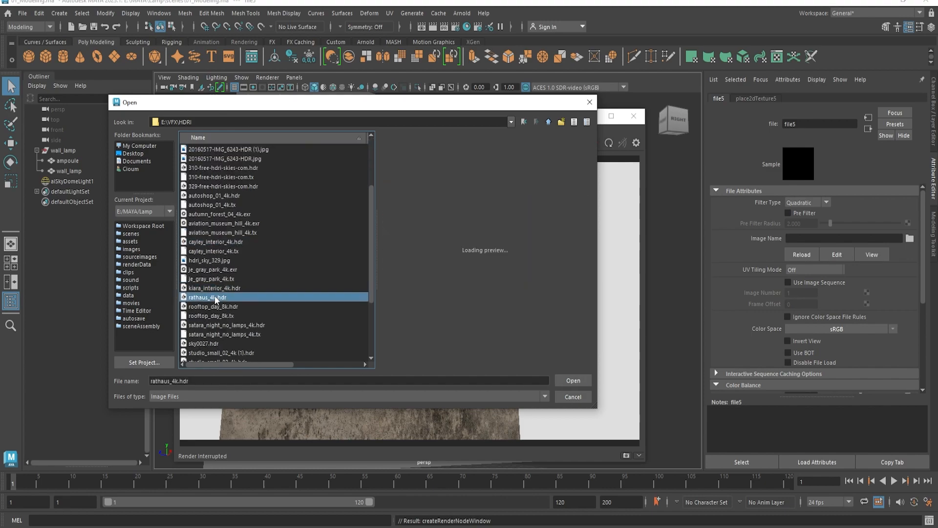
pyautogui.scroll(-2, 234, 295)
pyautogui.click(214, 271)
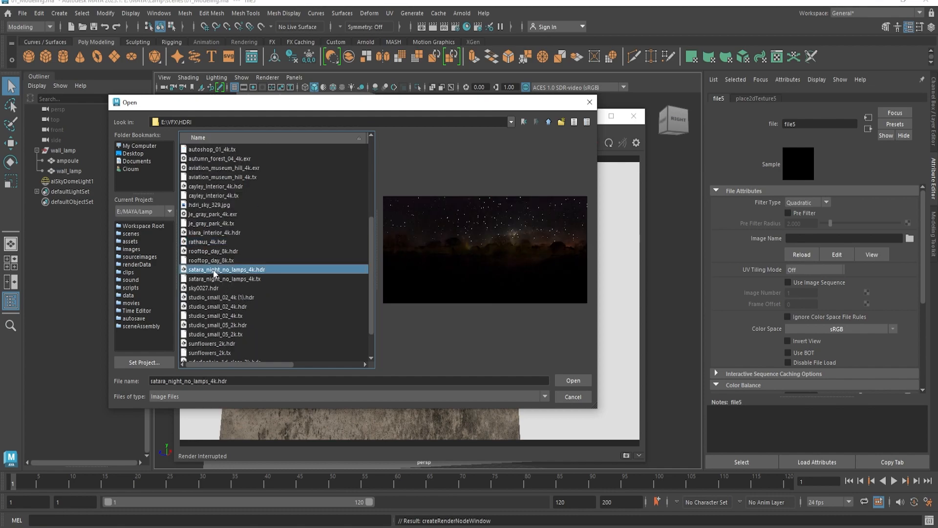
pyautogui.click(215, 307)
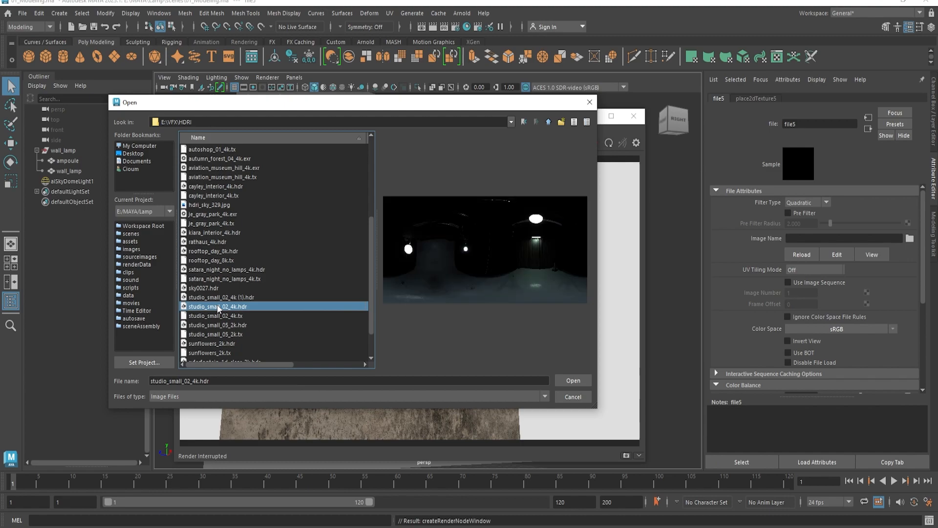
pyautogui.click(216, 326)
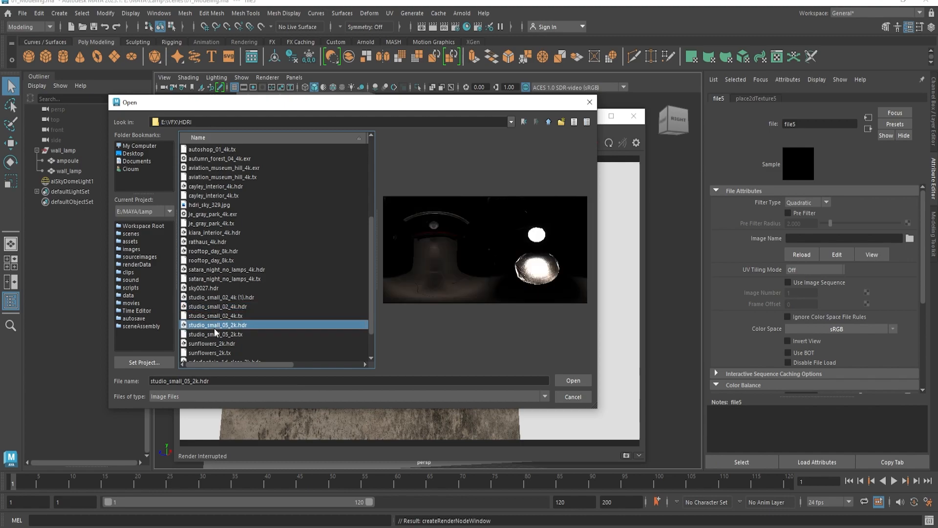
pyautogui.click(573, 381)
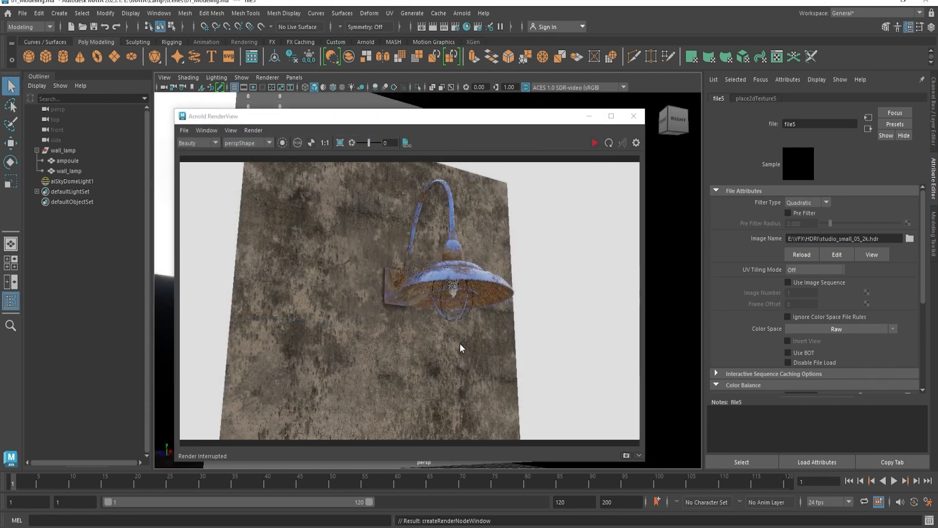
# Restart the Arnold render with the HDRI lighting and examine how the skydome image surrounds the wall lamp.
pyautogui.click(594, 144)
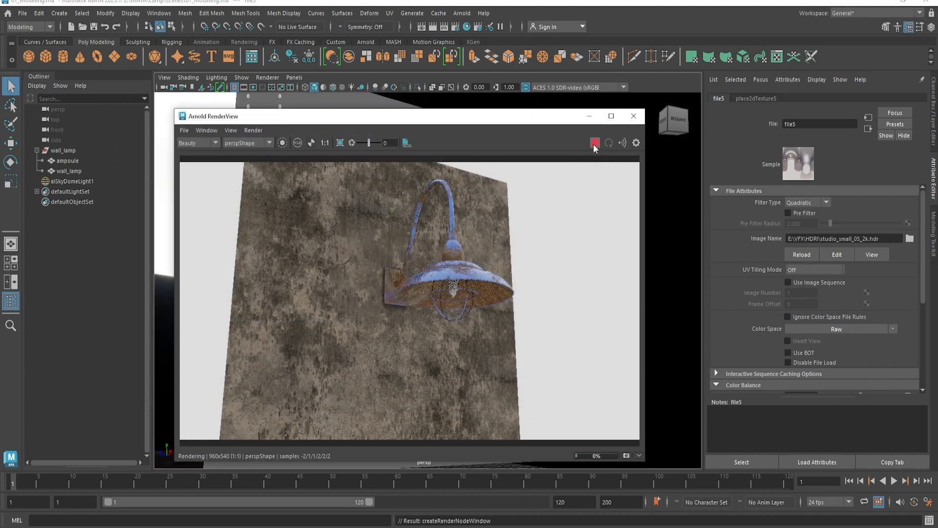
pyautogui.click(868, 128)
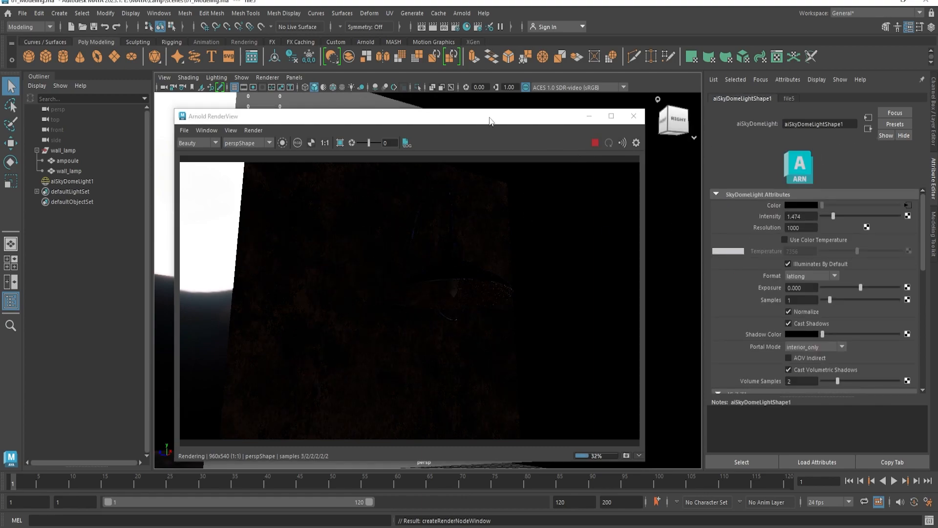
pyautogui.moveTo(491, 121); pyautogui.dragTo(524, 278)
pyautogui.keyDown('alt'); pyautogui.moveTo(589, 192); pyautogui.dragTo(292, 213); pyautogui.keyUp('alt')
pyautogui.moveTo(402, 282); pyautogui.dragTo(580, 215)
# Rotate the skydome light around its vertical axis to light the front of the lamp, and bring back the RenderView.
pyautogui.click(68, 182)
pyautogui.click(770, 211)
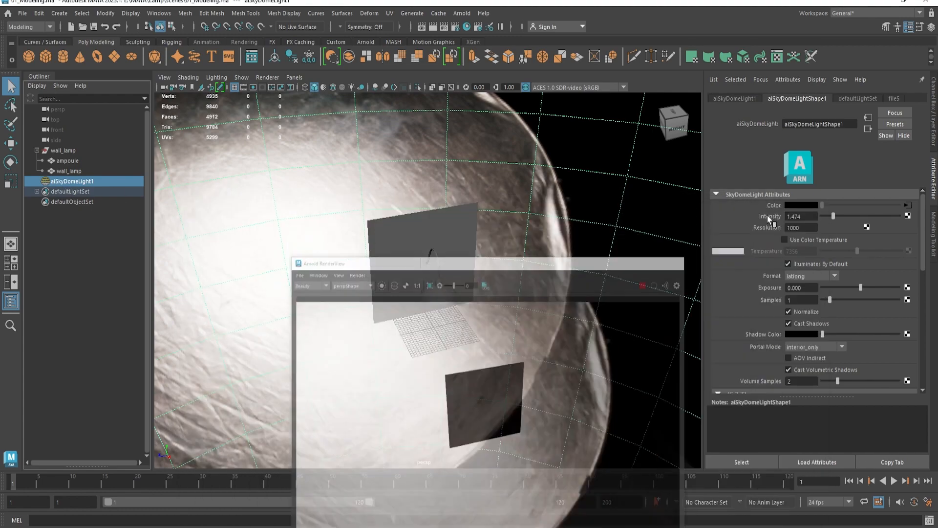
pyautogui.press('e')
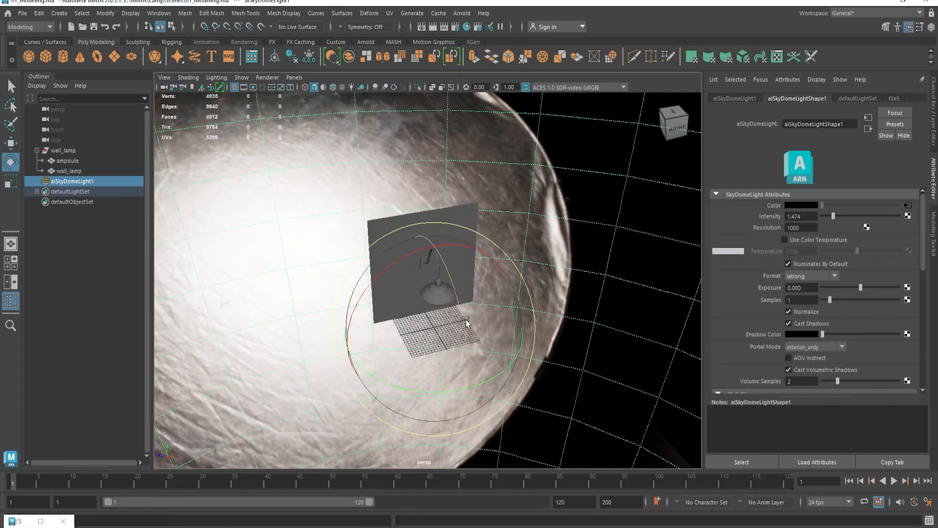
pyautogui.moveTo(425, 396); pyautogui.dragTo(298, 389)
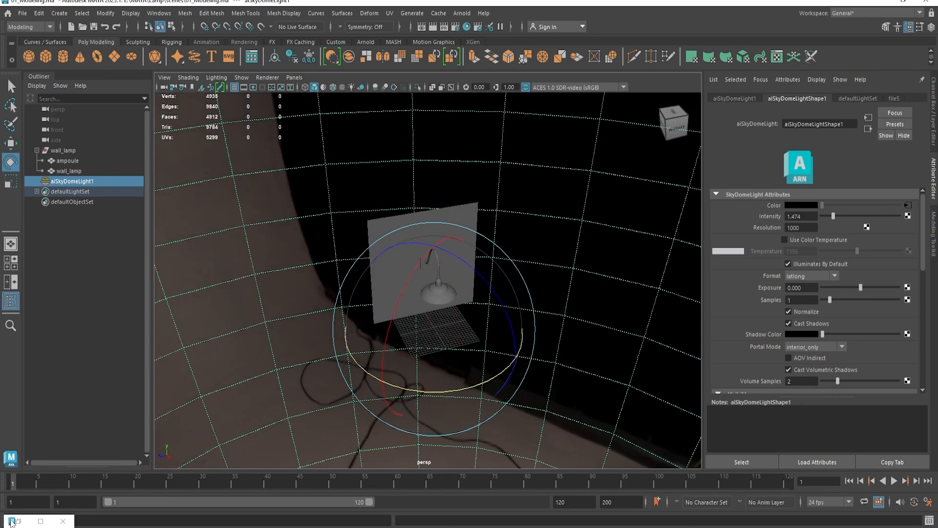
pyautogui.click(15, 521)
pyautogui.moveTo(615, 215); pyautogui.dragTo(400, 87)
pyautogui.keyDown('alt'); pyautogui.moveTo(643, 327); pyautogui.dragTo(634, 304); pyautogui.keyUp('alt')
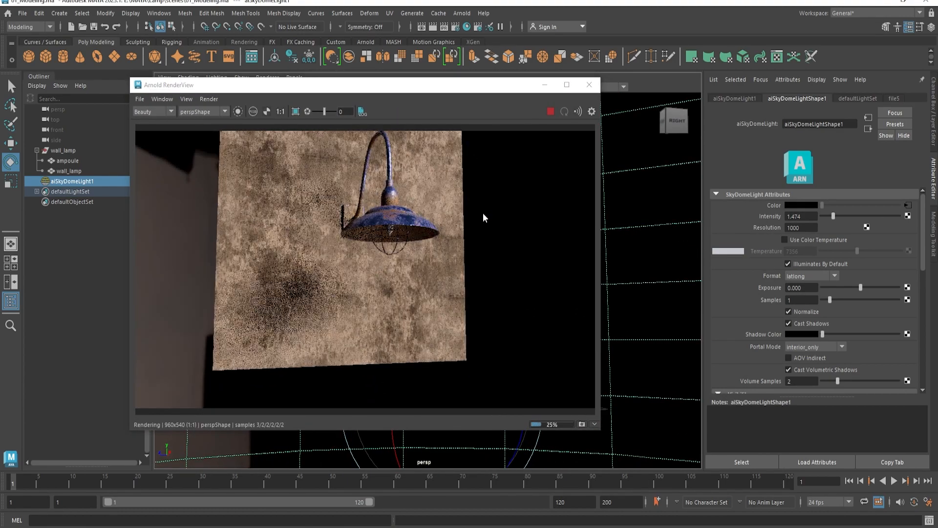
pyautogui.moveTo(467, 85); pyautogui.dragTo(459, 84)
# Set the skydome light's intensity to 0.5.
pyautogui.moveTo(832, 222); pyautogui.dragTo(828, 220)
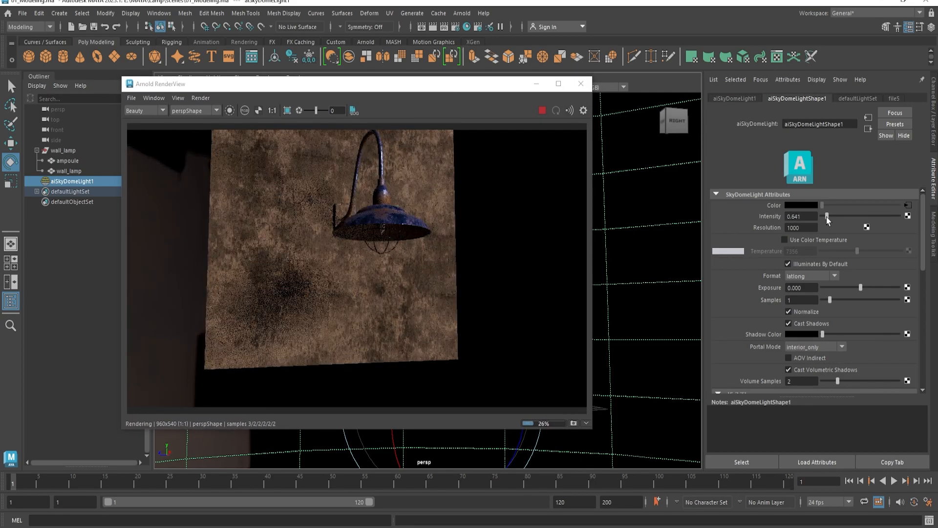
pyautogui.click(807, 217)
pyautogui.doubleClick(806, 216)
pyautogui.write('0.5')
pyautogui.press('Return')
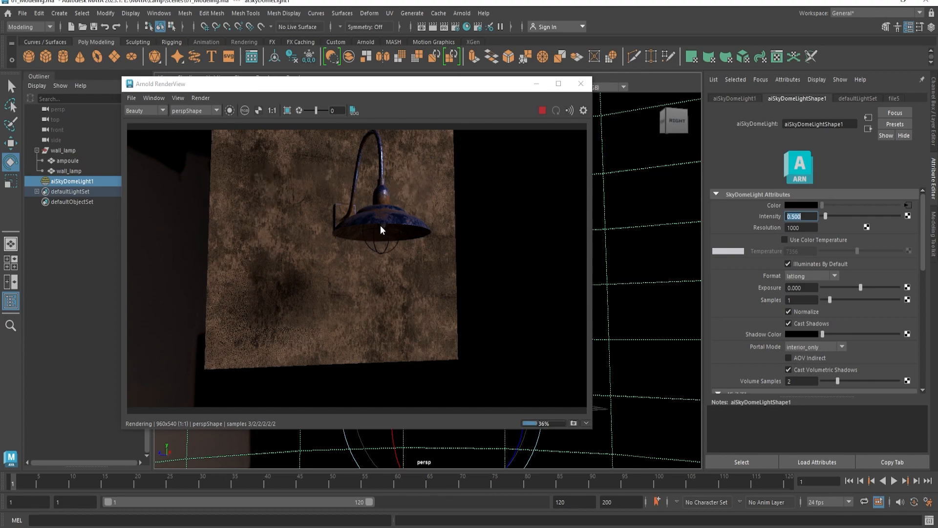
# Set the skydome light's intensity to 0.25 and examine the lamp closely in the render.
pyautogui.write('.25')
pyautogui.press('Return')
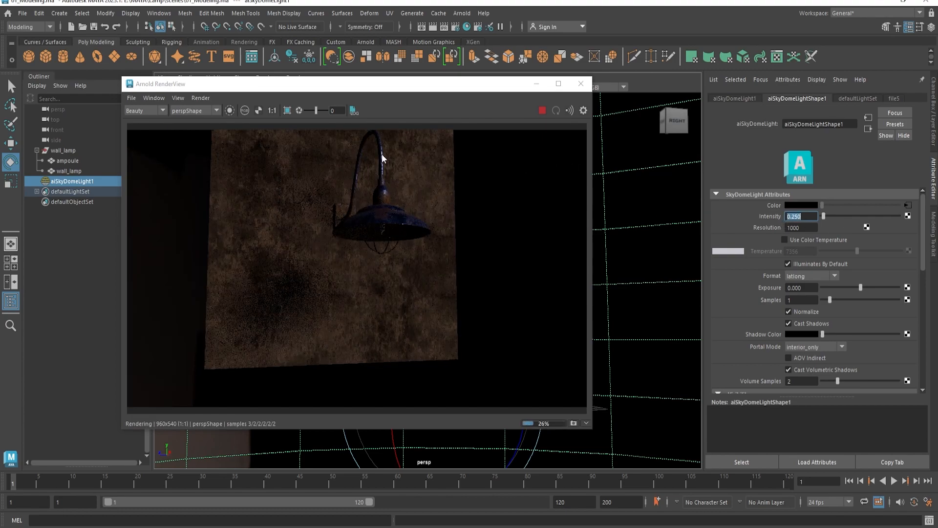
pyautogui.scroll(2, 383, 164)
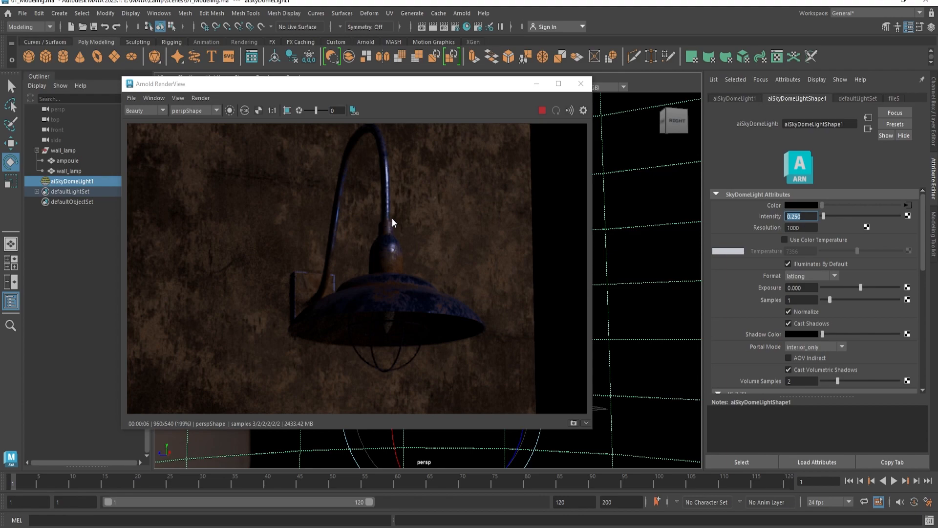
pyautogui.scroll(1, 394, 267)
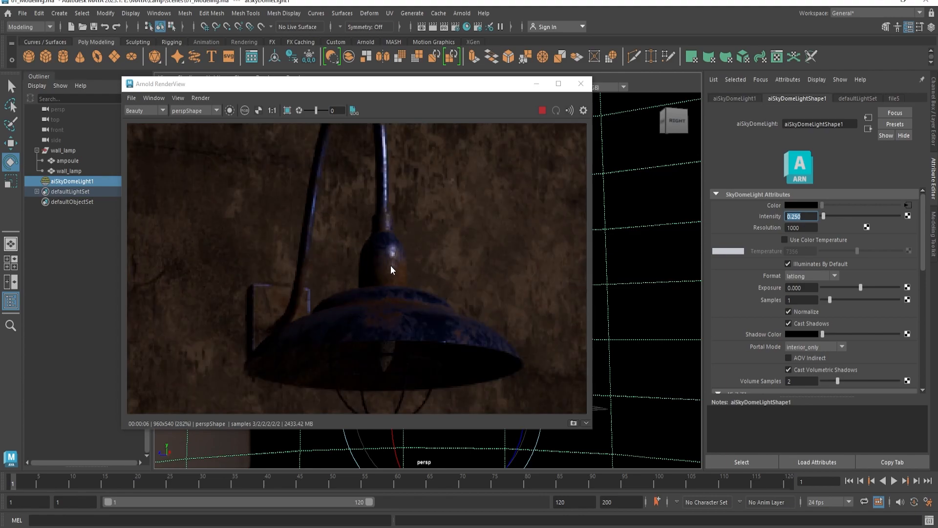
pyautogui.scroll(-3, 400, 271)
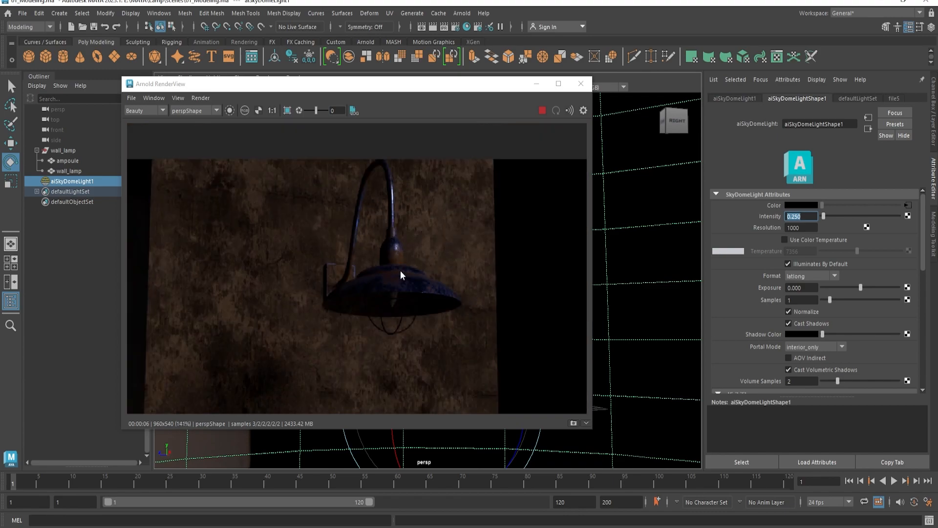
pyautogui.moveTo(377, 232); pyautogui.dragTo(371, 198, button='middle')
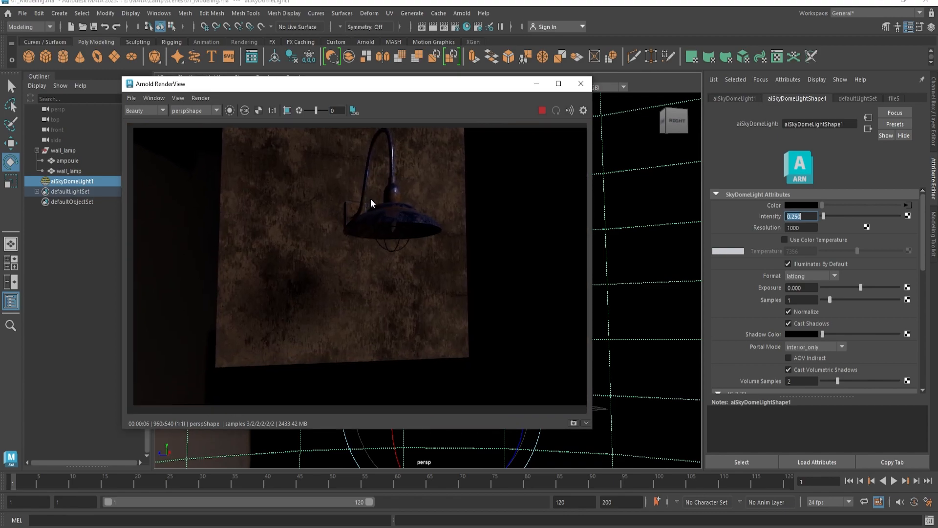
# Stop the render, minimize the RenderView, and give the bulb inside the lampshade a smooth mesh preview.
pyautogui.click(542, 110)
pyautogui.click(535, 86)
pyautogui.scroll(5, 565, 210)
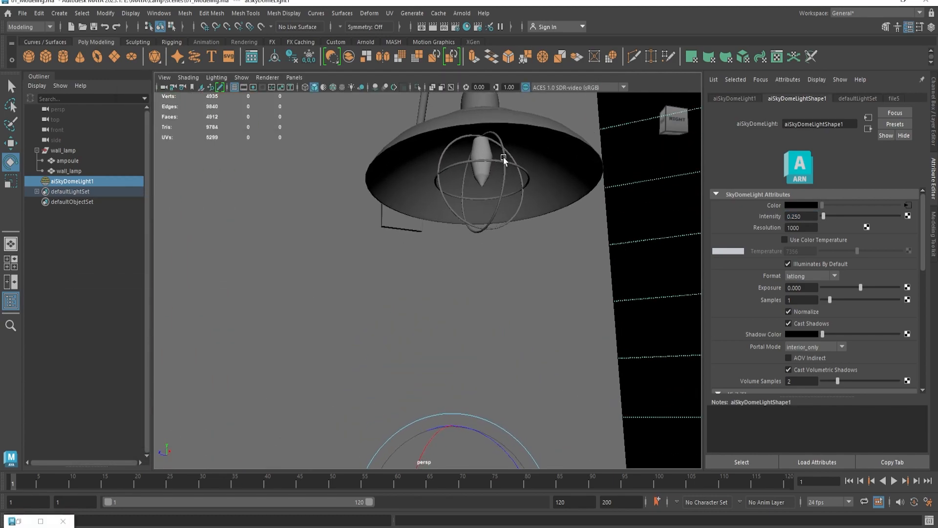
pyautogui.keyDown('alt'); pyautogui.moveTo(506, 155); pyautogui.dragTo(479, 211, button='middle'); pyautogui.keyUp('alt')
pyautogui.click(459, 219)
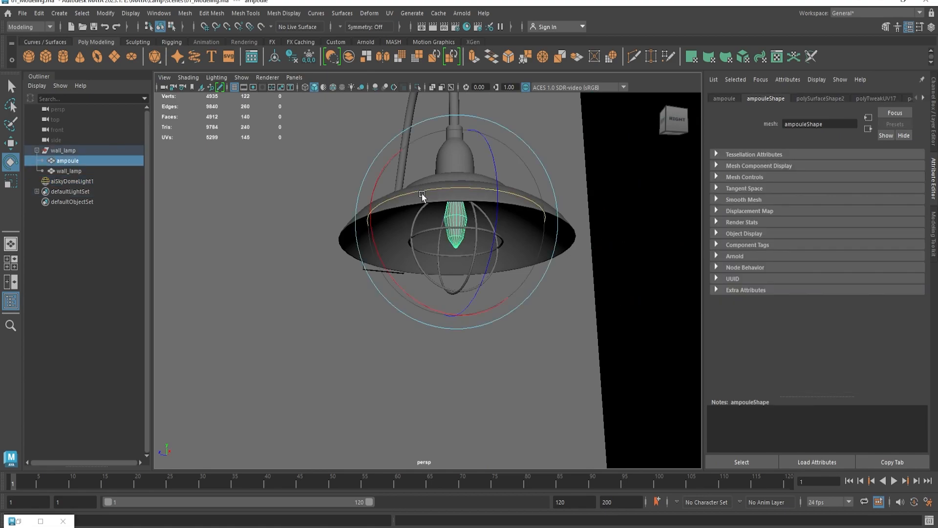
pyautogui.press('2')
pyautogui.press('3')
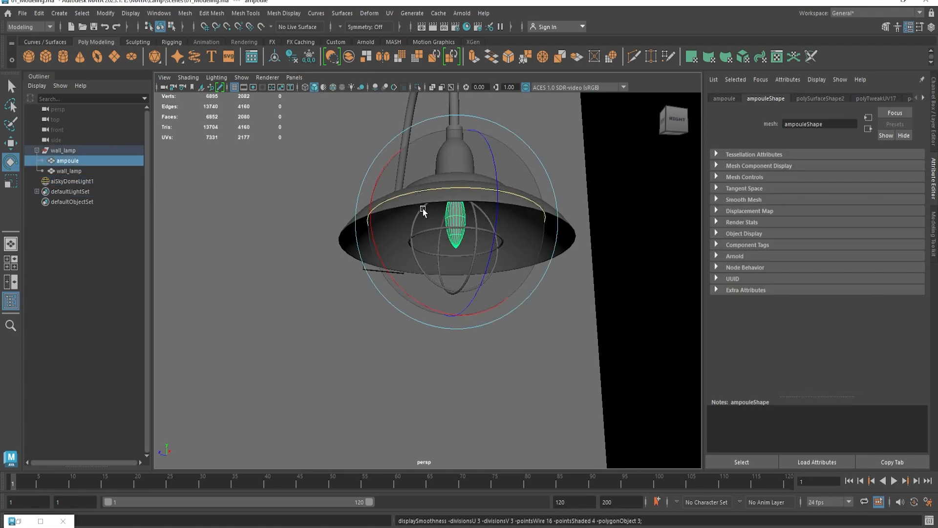
# Assign a new aiStandardSurface material to the bulb and name it Ampoule.
pyautogui.press('w')
pyautogui.keyDown('alt'); pyautogui.moveTo(468, 246); pyautogui.dragTo(462, 252, button='middle'); pyautogui.keyUp('alt')
pyautogui.keyDown('alt'); pyautogui.moveTo(463, 252); pyautogui.dragTo(449, 191); pyautogui.keyUp('alt')
pyautogui.moveTo(449, 190); pyautogui.dragTo(446, 455, button='right')
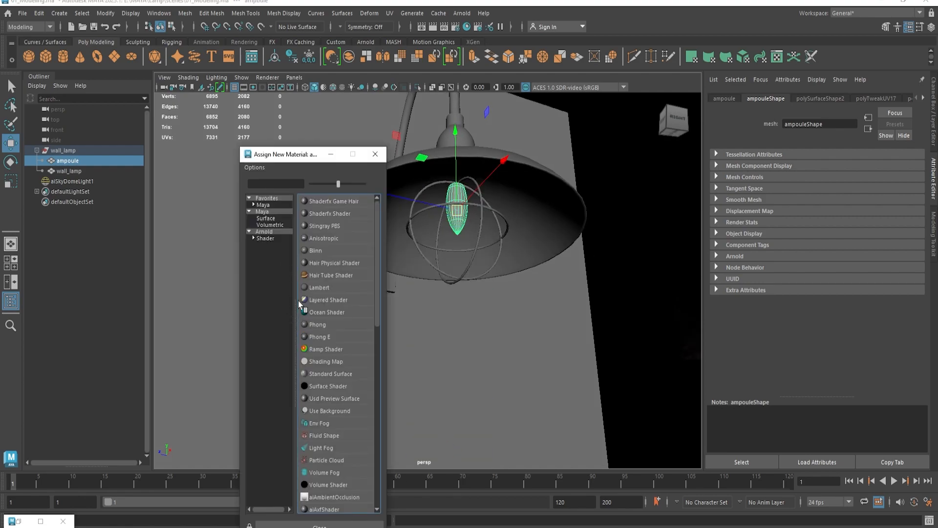
pyautogui.click(264, 232)
pyautogui.click(333, 373)
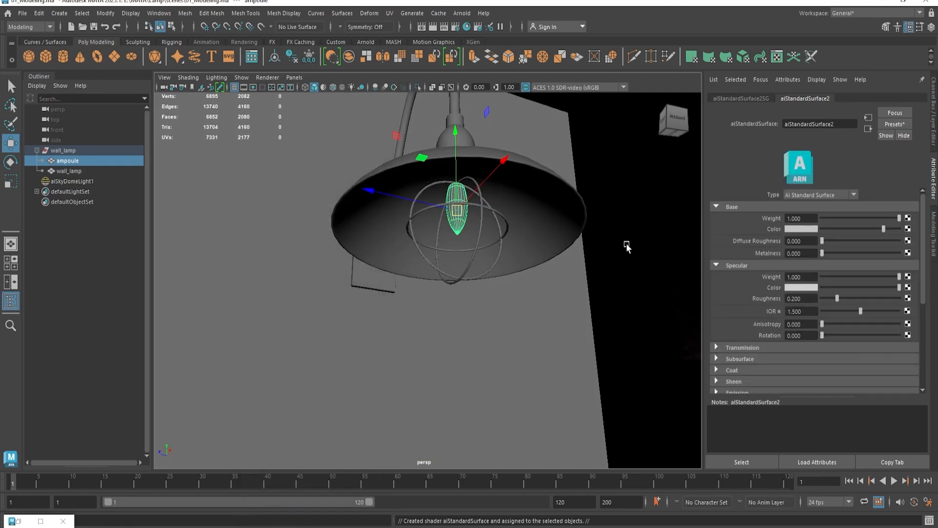
pyautogui.write('Ampo')
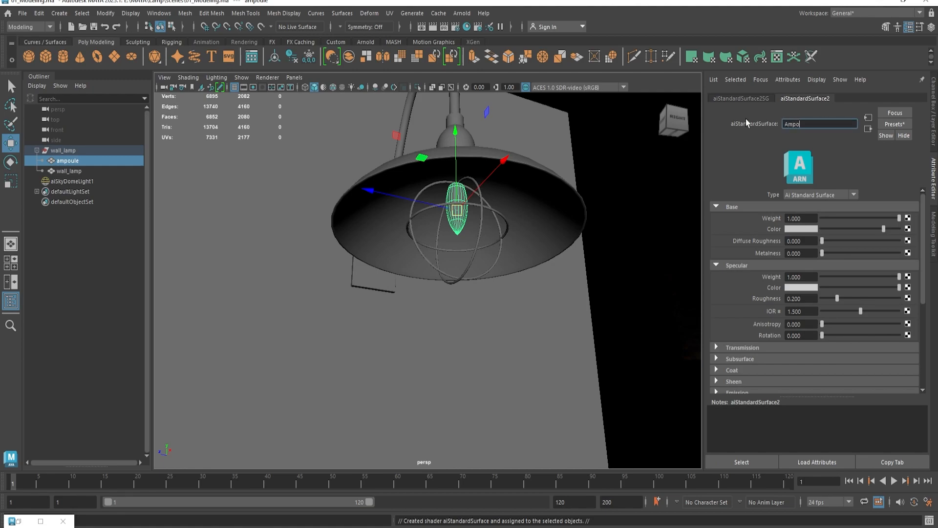
pyautogui.write('ule')
pyautogui.press('Return')
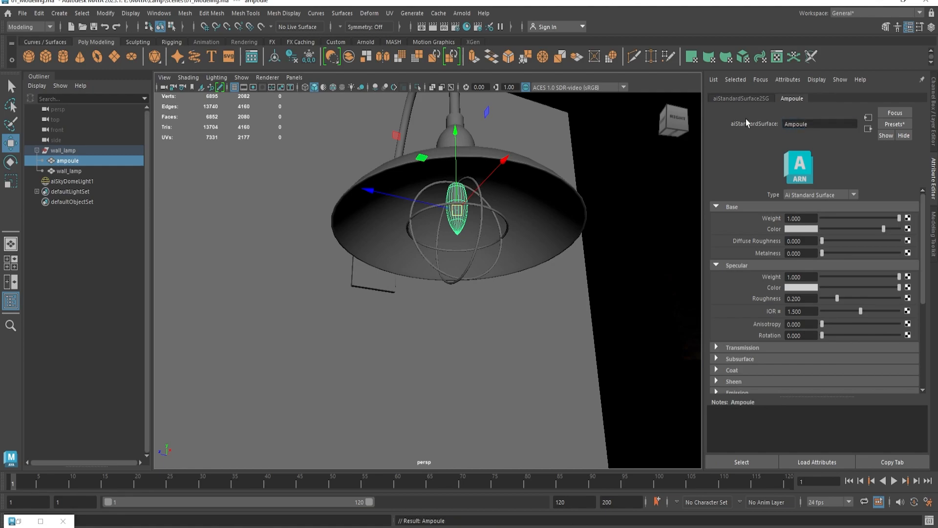
# Set the Ampoule material's base weight to 0, its base color to black and its specular roughness to 0.
pyautogui.click(818, 218)
pyautogui.moveTo(827, 230); pyautogui.dragTo(790, 231)
pyautogui.click(789, 219)
pyautogui.scroll(-3, 777, 301)
pyautogui.moveTo(836, 237); pyautogui.dragTo(810, 240)
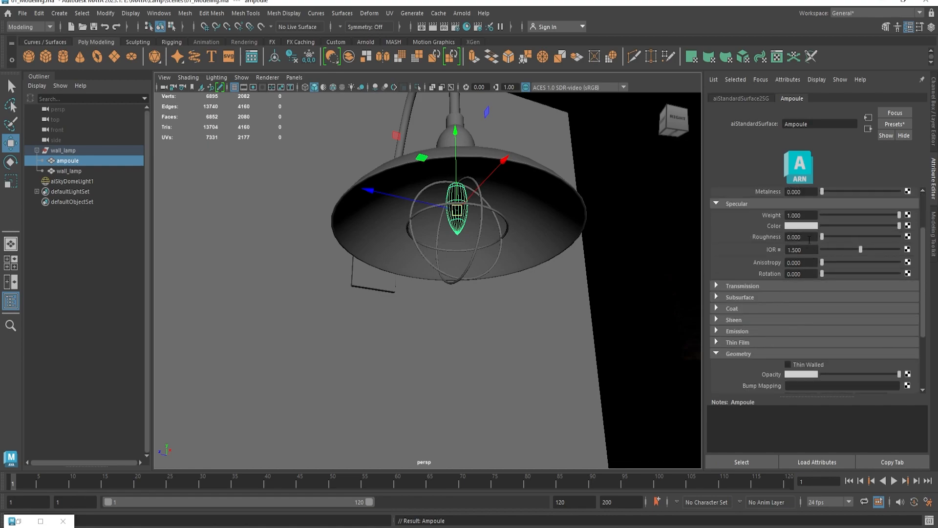
# Set the Ampoule material's transmission weight to 1.
pyautogui.scroll(2, 756, 270)
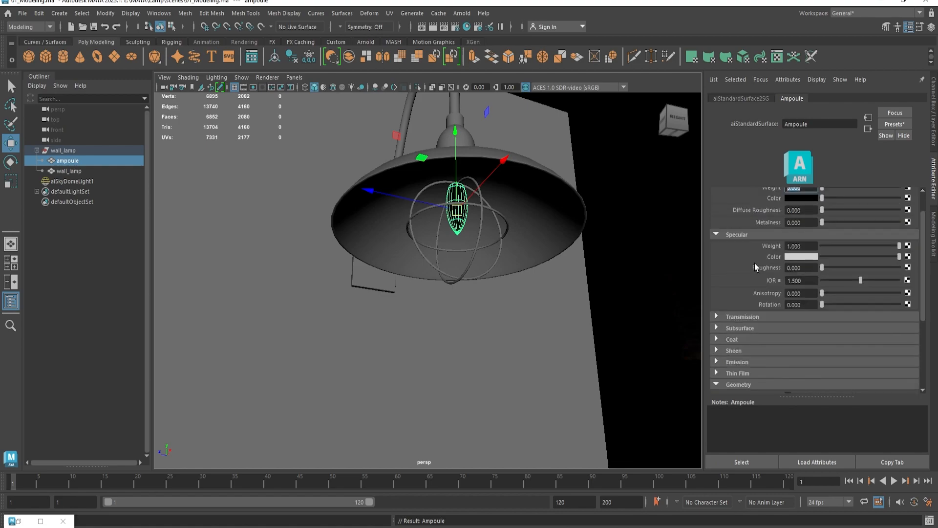
pyautogui.scroll(-2, 758, 277)
pyautogui.click(742, 287)
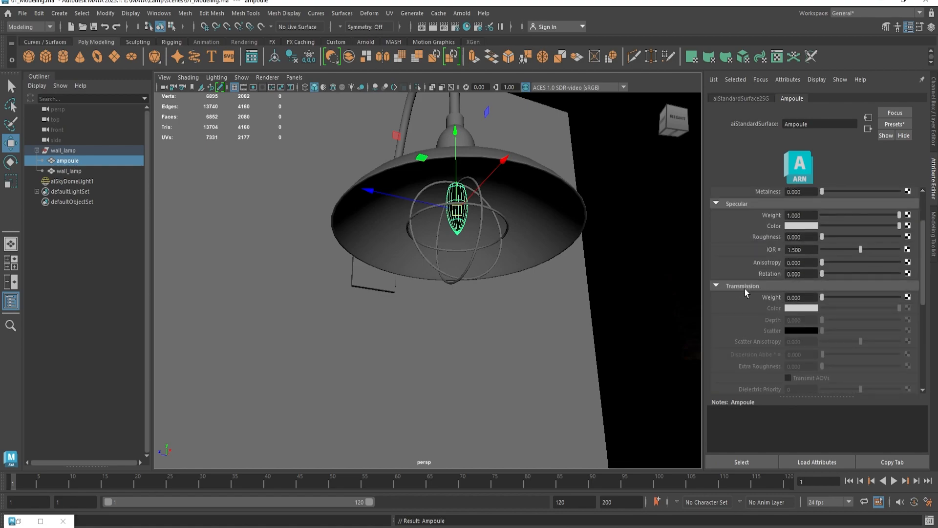
pyautogui.moveTo(822, 298); pyautogui.dragTo(900, 298)
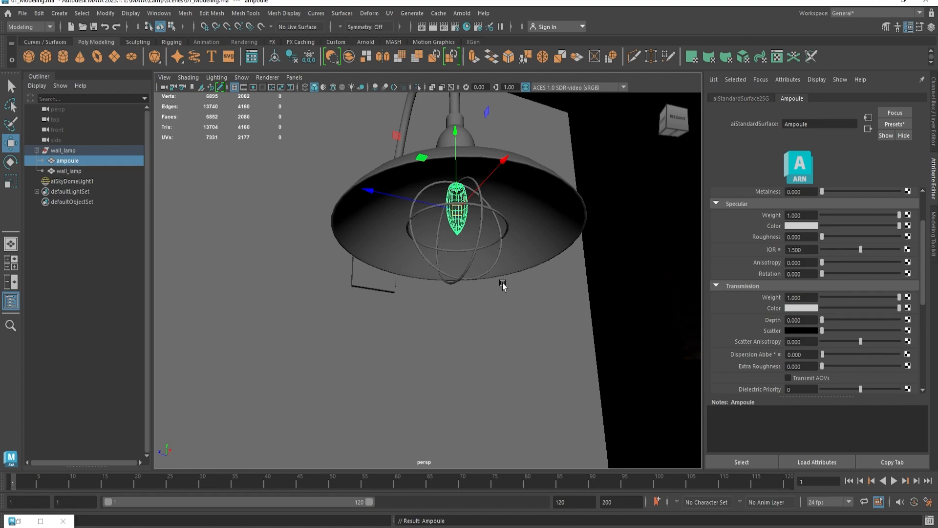
# Run the Arnold render again, examine the glass bulb up close, and minimize the RenderView.
pyautogui.click(41, 521)
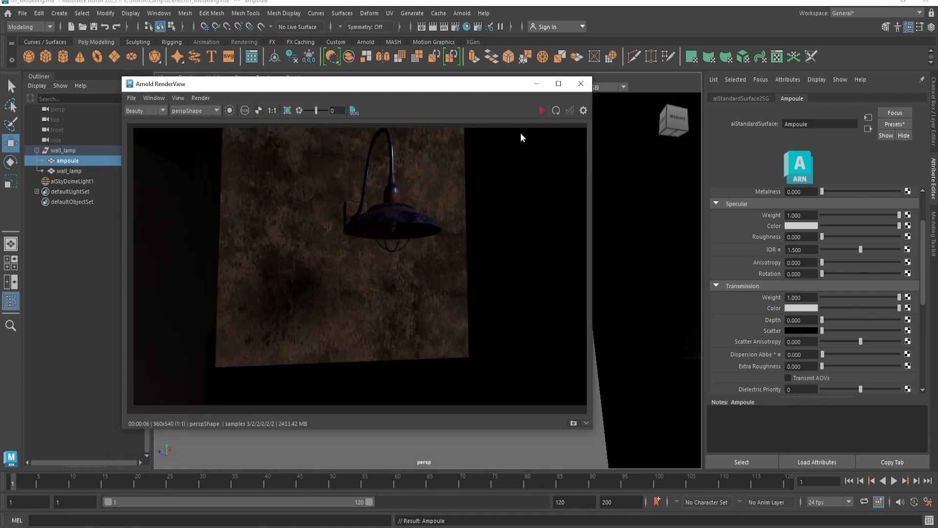
pyautogui.click(542, 111)
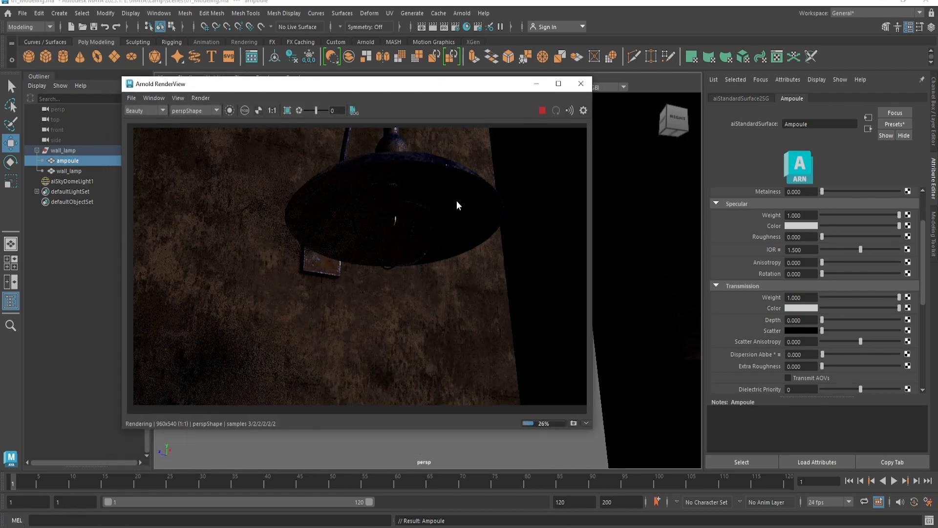
pyautogui.scroll(2, 636, 210)
pyautogui.scroll(3, 413, 215)
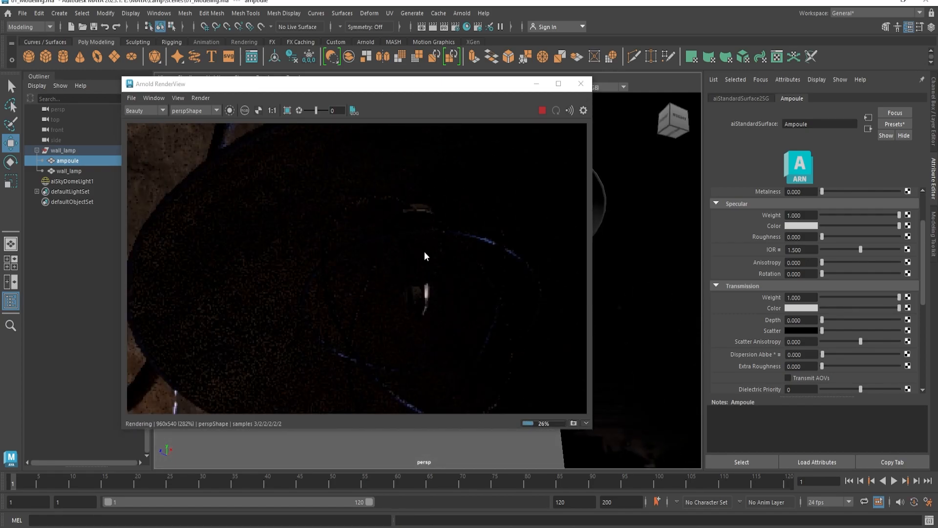
pyautogui.scroll(-2, 418, 240)
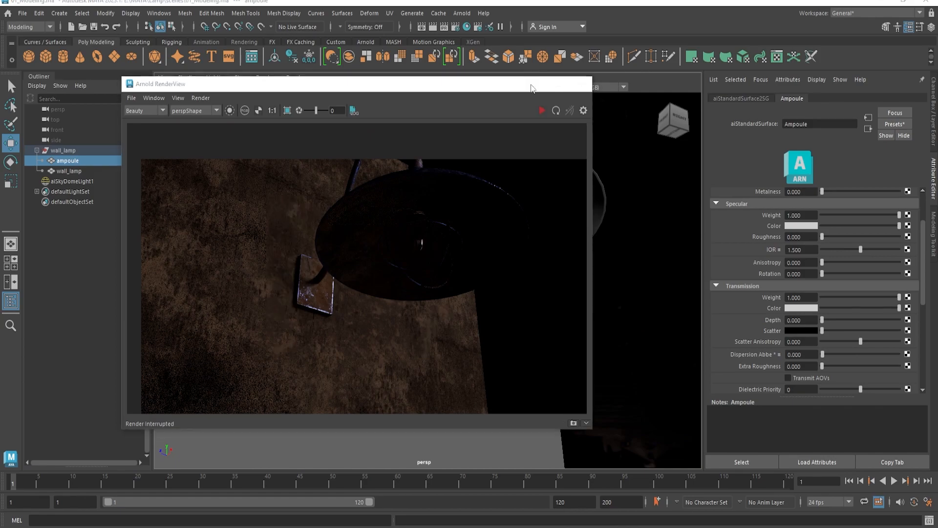
pyautogui.click(536, 83)
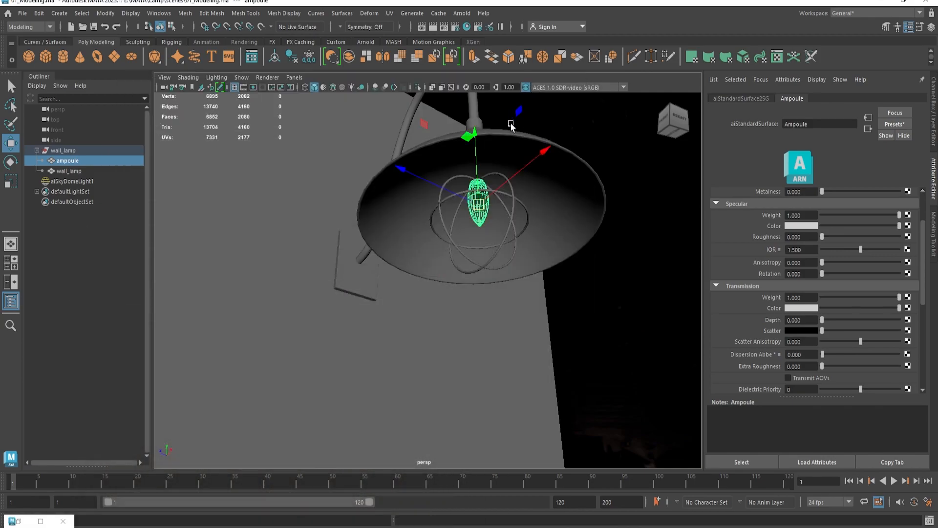
# Create an Arnold area light and set its light shape to cylinder.
pyautogui.click(462, 14)
pyautogui.moveTo(483, 67)
pyautogui.click(607, 68)
pyautogui.keyDown('alt'); pyautogui.moveTo(540, 234); pyautogui.dragTo(491, 220); pyautogui.keyUp('alt')
pyautogui.press('f')
pyautogui.keyDown('alt'); pyautogui.moveTo(491, 220); pyautogui.dragTo(558, 201, button='right'); pyautogui.keyUp('alt')
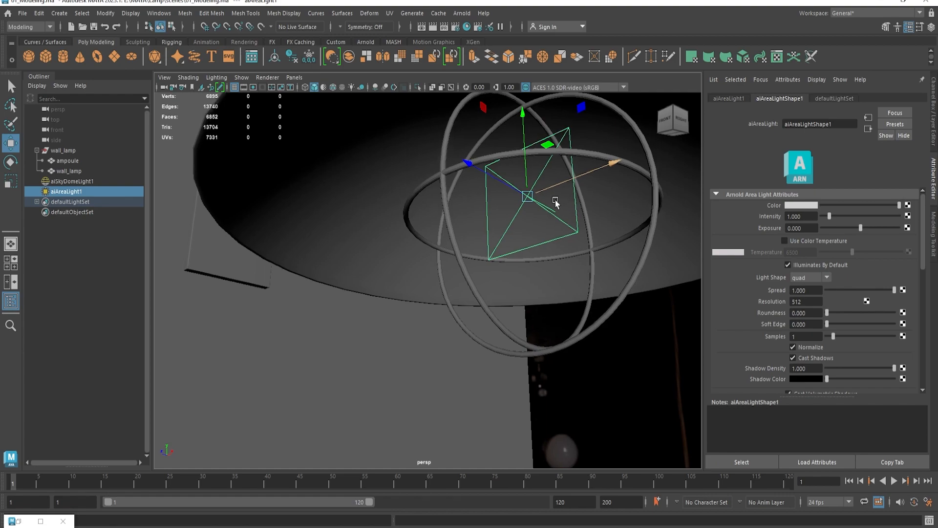
pyautogui.keyDown('alt'); pyautogui.moveTo(558, 201); pyautogui.dragTo(485, 234, button='middle'); pyautogui.keyUp('alt')
pyautogui.keyDown('alt'); pyautogui.moveTo(485, 234); pyautogui.dragTo(493, 213); pyautogui.keyUp('alt')
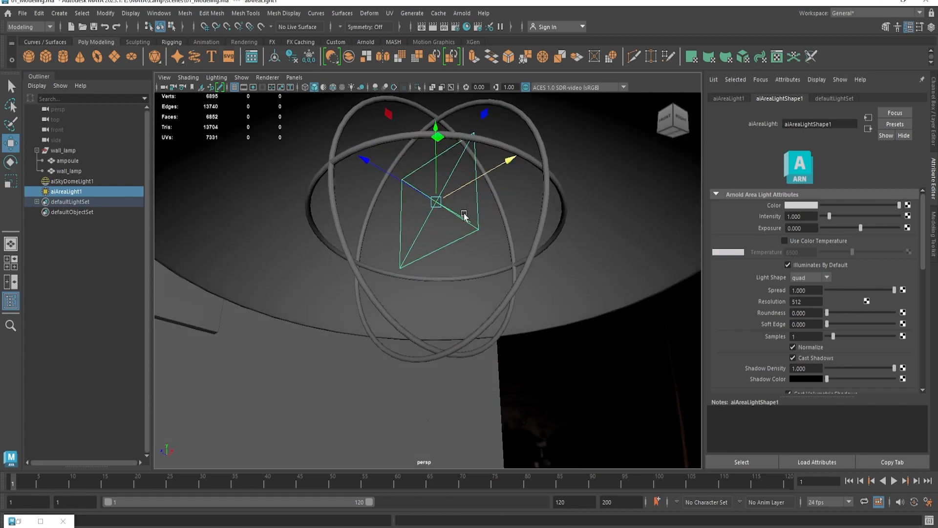
pyautogui.click(798, 277)
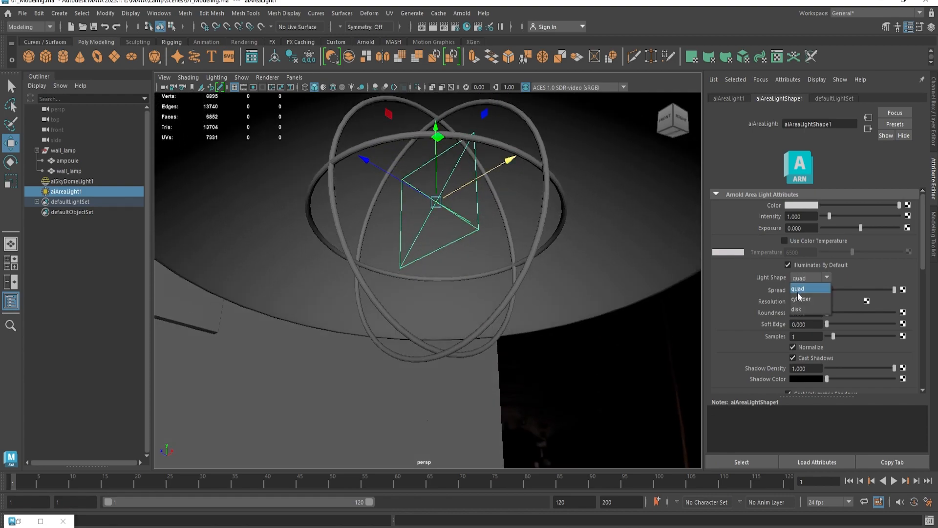
pyautogui.click(797, 290)
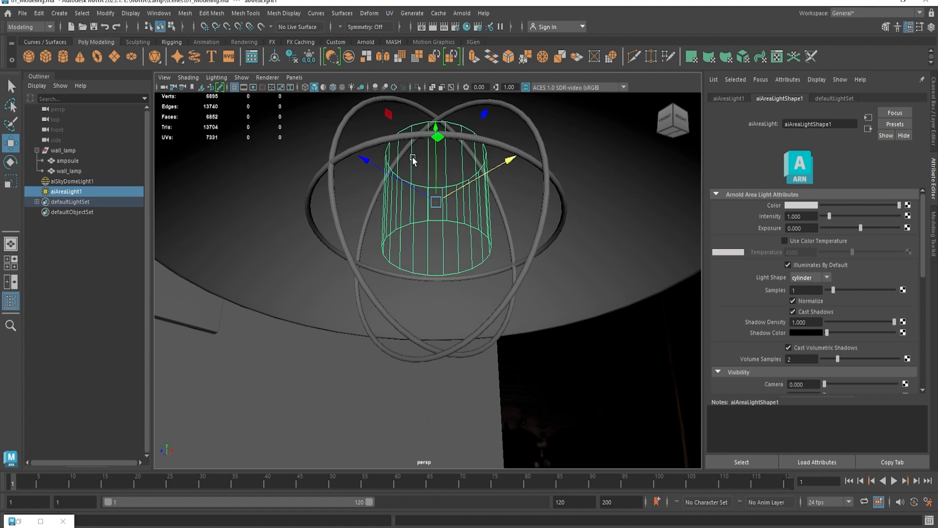
# Move the cylinder light down below the bulb and display the viewport objects with the default material.
pyautogui.moveTo(436, 133); pyautogui.dragTo(427, 219)
pyautogui.click(442, 166)
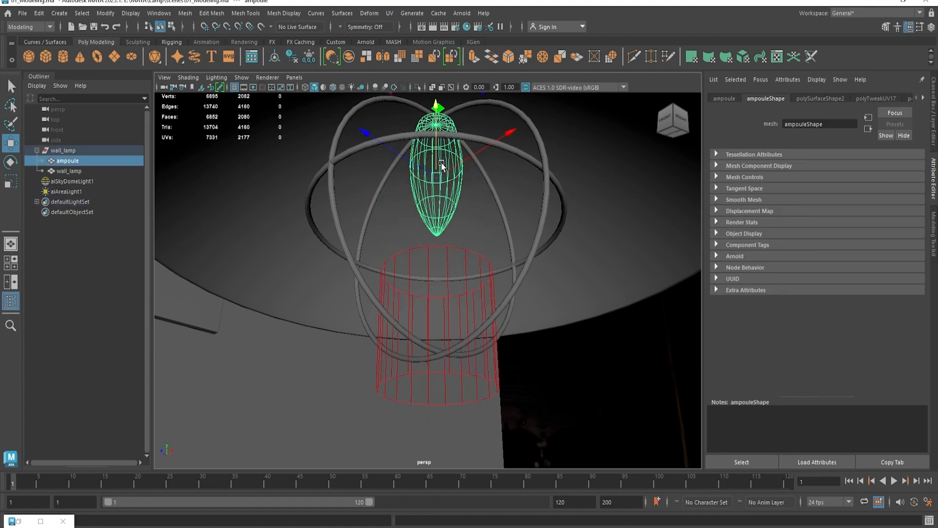
pyautogui.hotkey('ctrl', 'z')
pyautogui.hotkey('shift', 'z')
pyautogui.click(324, 89)
pyautogui.click(435, 214)
pyautogui.click(430, 204)
pyautogui.click(482, 345)
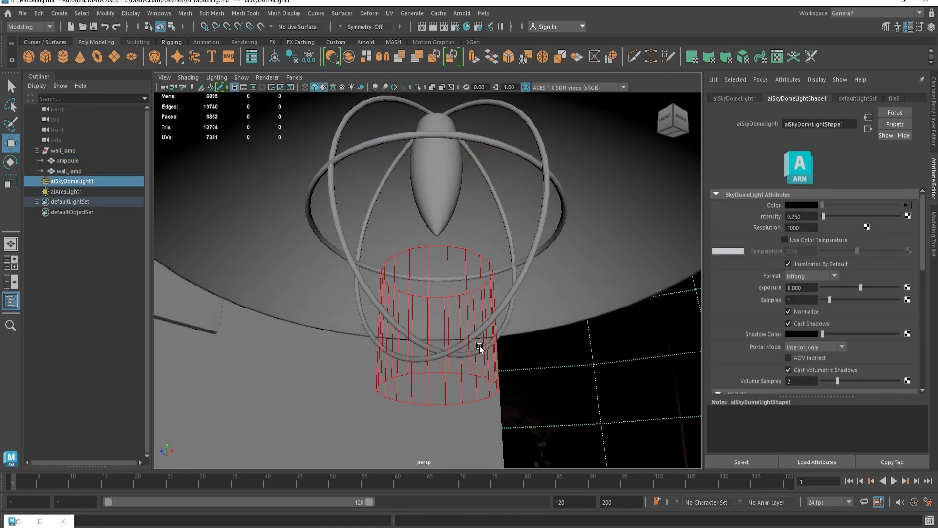
pyautogui.click(434, 309)
pyautogui.click(427, 300)
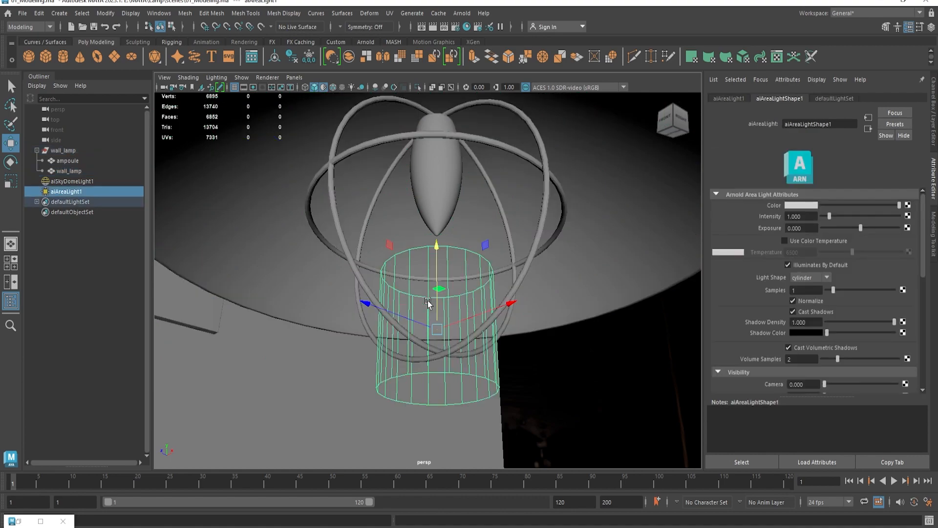
# Scale the cylinder light down to fit the bulb and move it up inside the glass.
pyautogui.keyDown('alt'); pyautogui.moveTo(427, 300); pyautogui.dragTo(467, 230); pyautogui.keyUp('alt')
pyautogui.press('r')
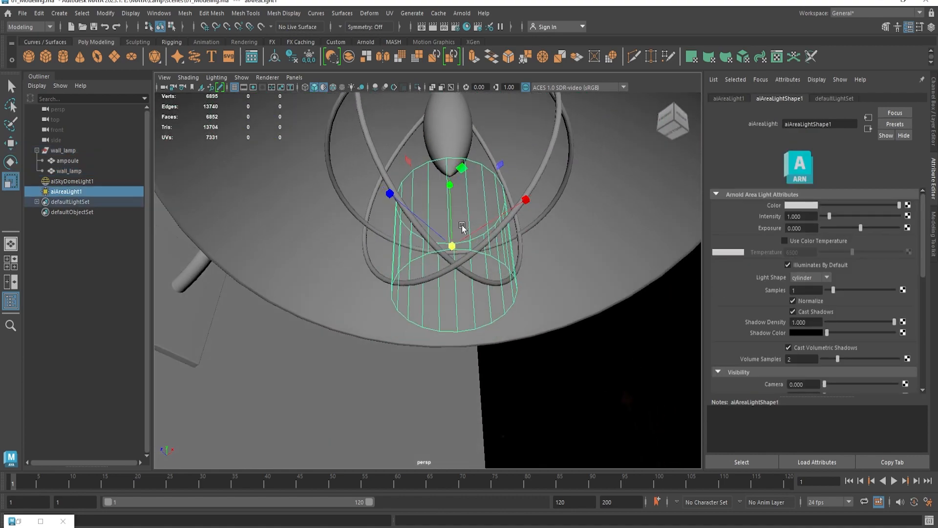
pyautogui.moveTo(461, 168)
pyautogui.keyDown('ctrl'); pyautogui.mouseDown()
pyautogui.moveTo(443, 199)
pyautogui.moveTo(443, 86)
pyautogui.moveTo(476, 198)
pyautogui.moveTo(464, 171)
pyautogui.mouseUp(); pyautogui.keyUp('ctrl')
pyautogui.press('w')
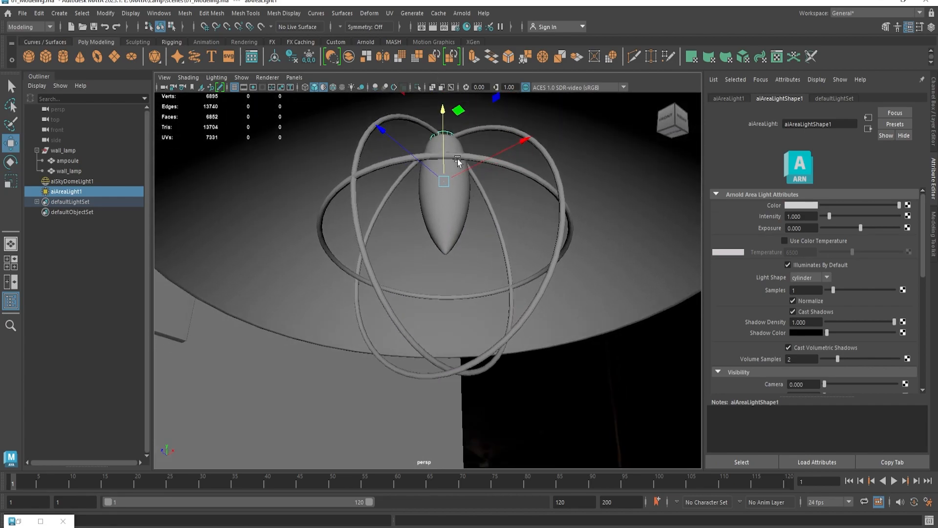
pyautogui.press('r')
pyautogui.press('w')
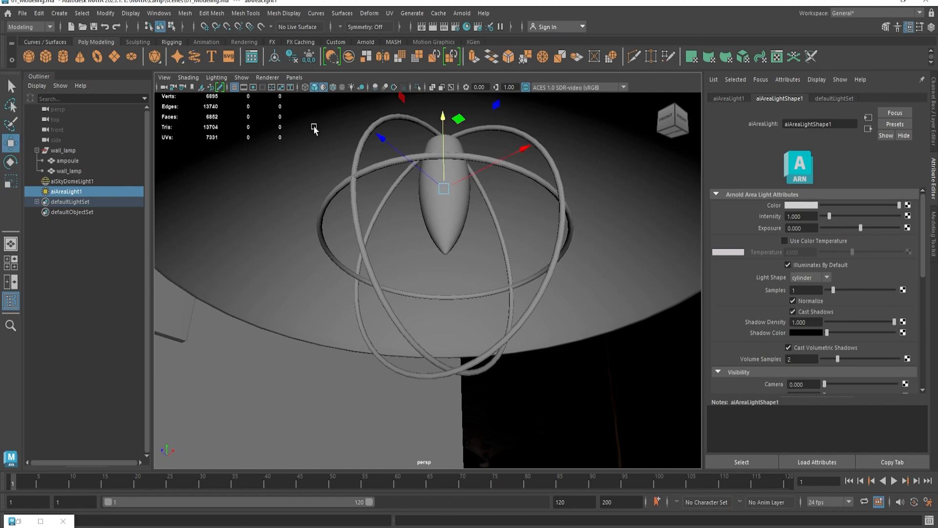
# Bring back the RenderView and restart the Arnold render from a view facing the lampshade's underside.
pyautogui.click(19, 520)
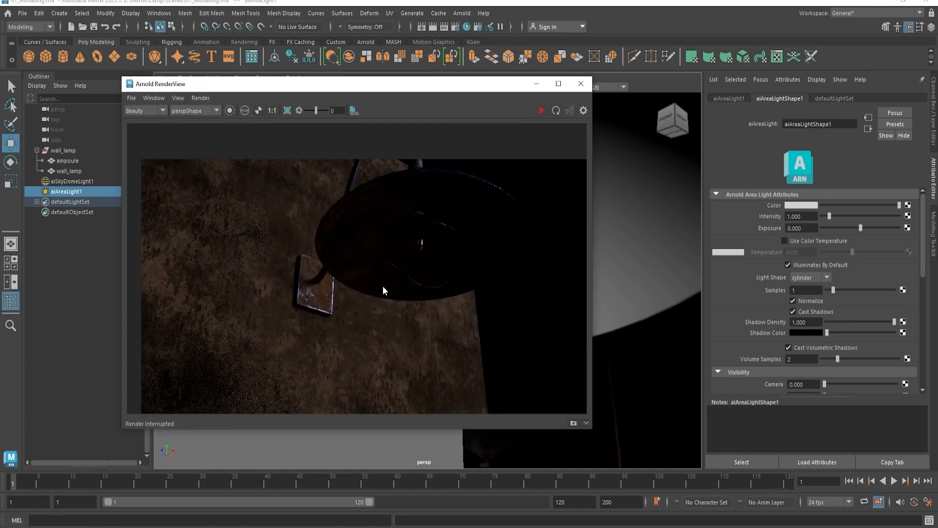
pyautogui.keyDown('alt'); pyautogui.moveTo(605, 196); pyautogui.dragTo(642, 247); pyautogui.keyUp('alt')
pyautogui.click(542, 110)
pyautogui.moveTo(356, 89); pyautogui.dragTo(382, 105)
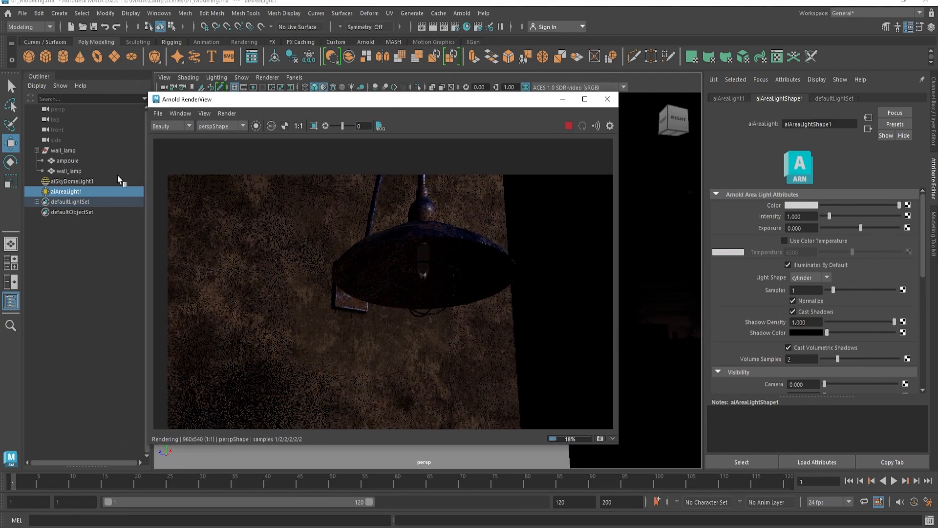
# Set the area light's intensity to 10 and exposure to 5, and enable color temperature at 5037.
pyautogui.click(70, 192)
pyautogui.moveTo(829, 216); pyautogui.dragTo(895, 226)
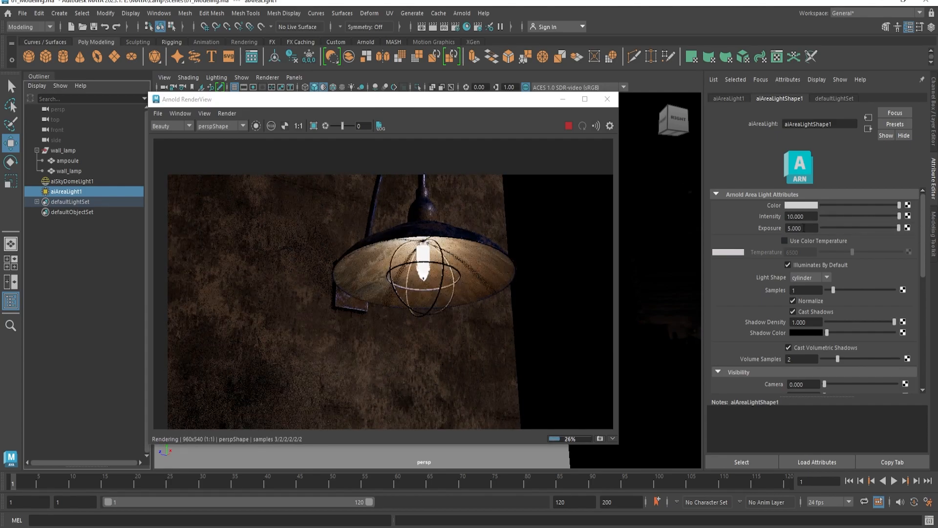
pyautogui.click(810, 242)
pyautogui.moveTo(848, 250)
pyautogui.mouseDown()
pyautogui.moveTo(614, 257)
pyautogui.moveTo(904, 250)
pyautogui.moveTo(844, 254)
pyautogui.mouseUp()
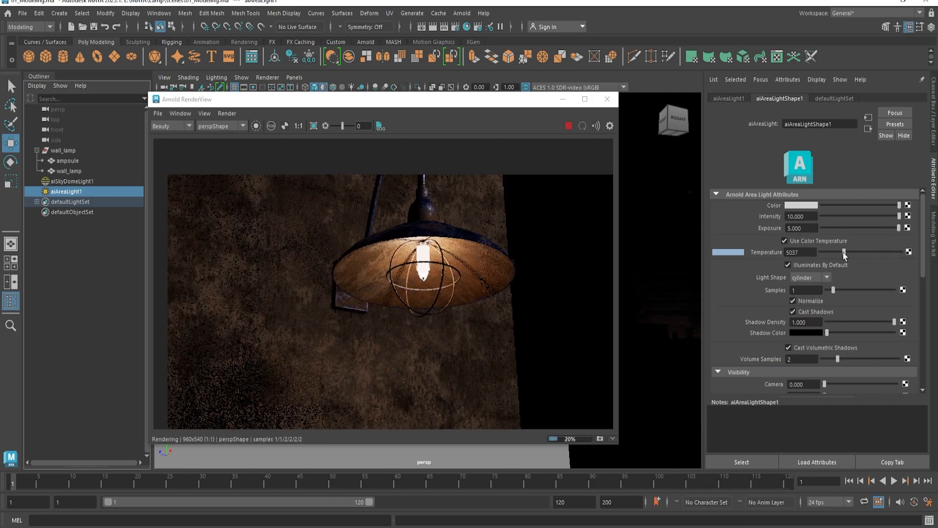
# Scale the cylinder area light down further and move it slightly up inside the glass bulb.
pyautogui.moveTo(515, 99); pyautogui.dragTo(548, 244)
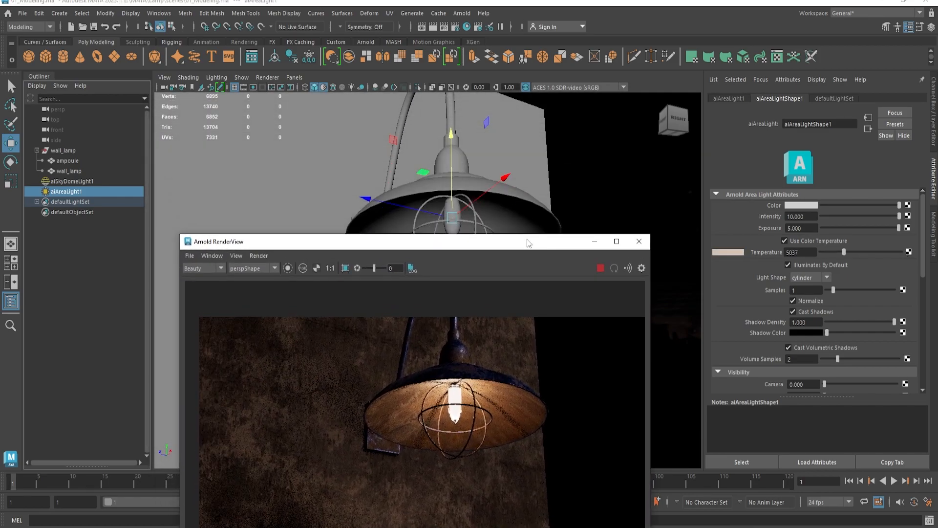
pyautogui.moveTo(449, 218); pyautogui.dragTo(432, 221)
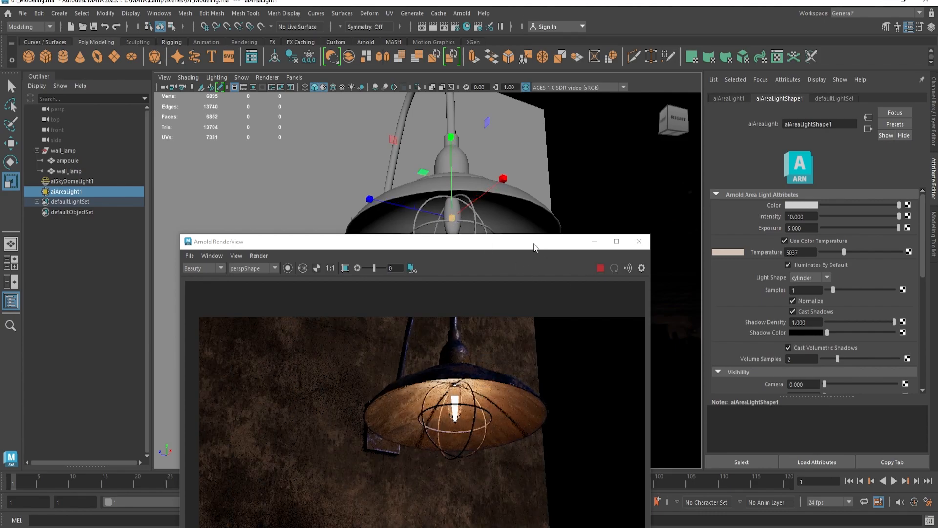
pyautogui.press('w')
pyautogui.moveTo(452, 179); pyautogui.dragTo(453, 173)
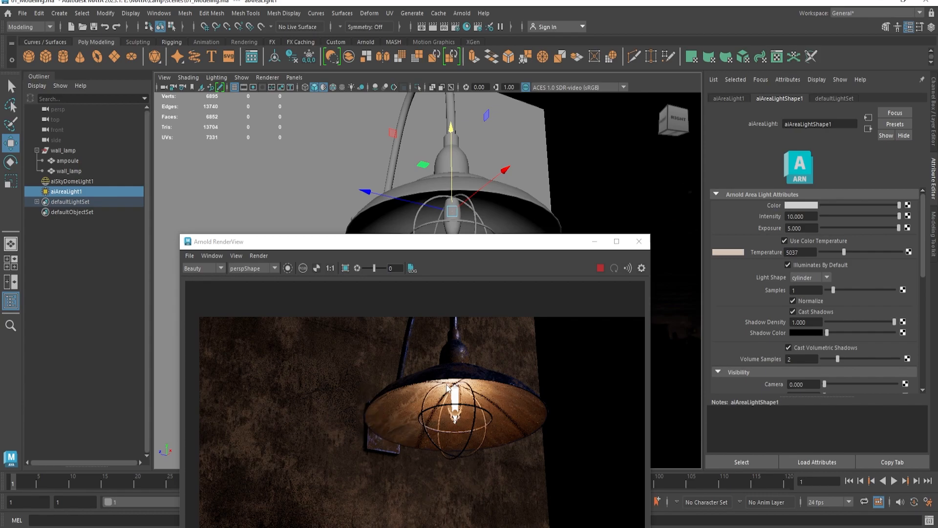
# Check the lamp render from a wider angle, stop the render, and close the RenderView.
pyautogui.moveTo(379, 246); pyautogui.dragTo(328, 96)
pyautogui.keyDown('alt'); pyautogui.moveTo(655, 297); pyautogui.dragTo(651, 272); pyautogui.keyUp('alt')
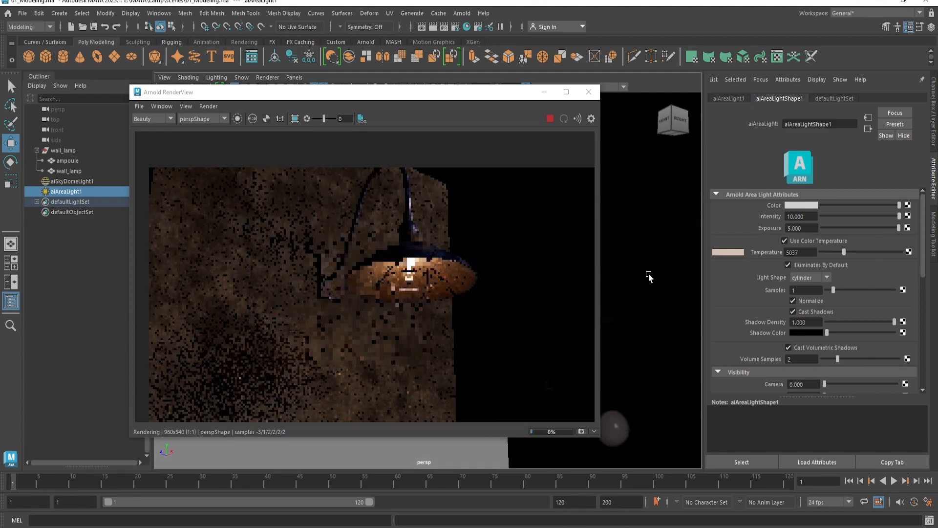
pyautogui.click(549, 119)
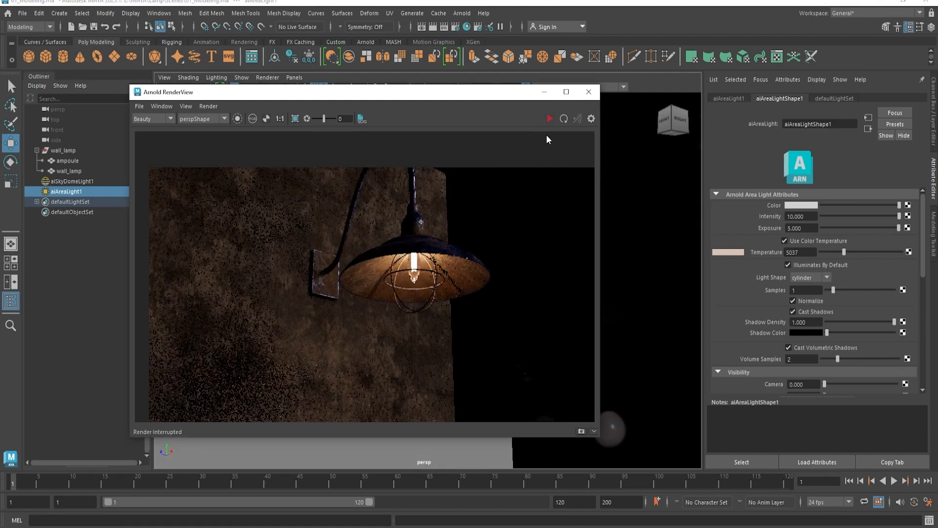
pyautogui.click(588, 92)
# Set the render image size to the 2k_Square preset, 2048 x 2048 pixels.
pyautogui.click(456, 27)
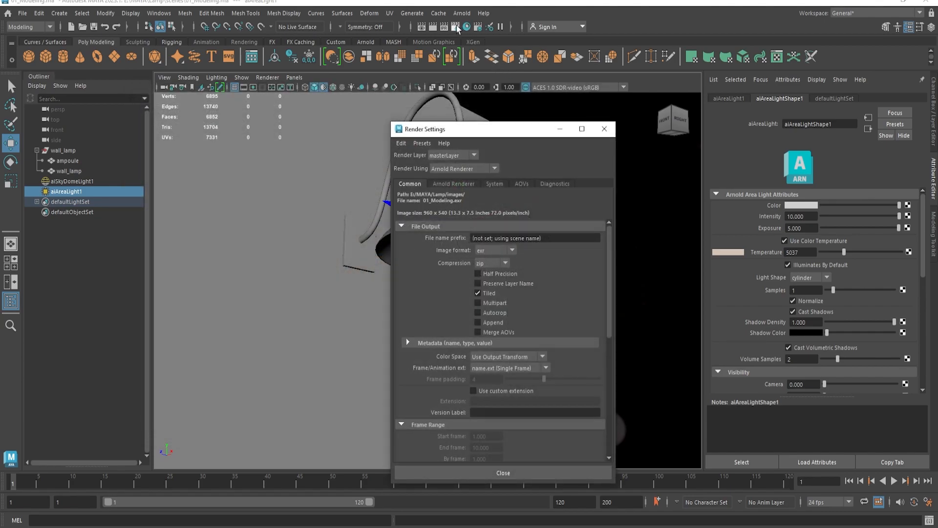
pyautogui.moveTo(466, 130); pyautogui.dragTo(405, 81)
pyautogui.scroll(-5, 377, 264)
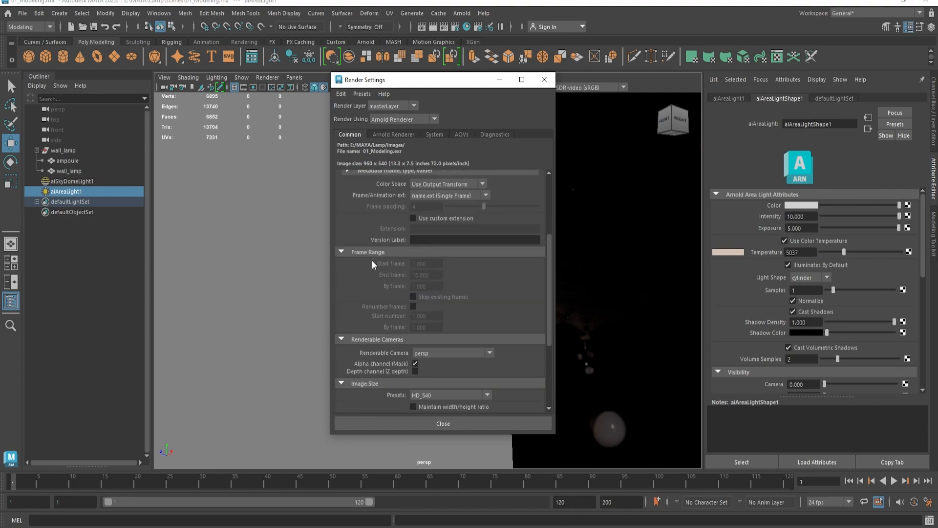
pyautogui.click(419, 303)
pyautogui.scroll(-2, 432, 361)
pyautogui.scroll(3, 432, 363)
pyautogui.click(425, 357)
pyautogui.click(421, 344)
pyautogui.press('Tab')
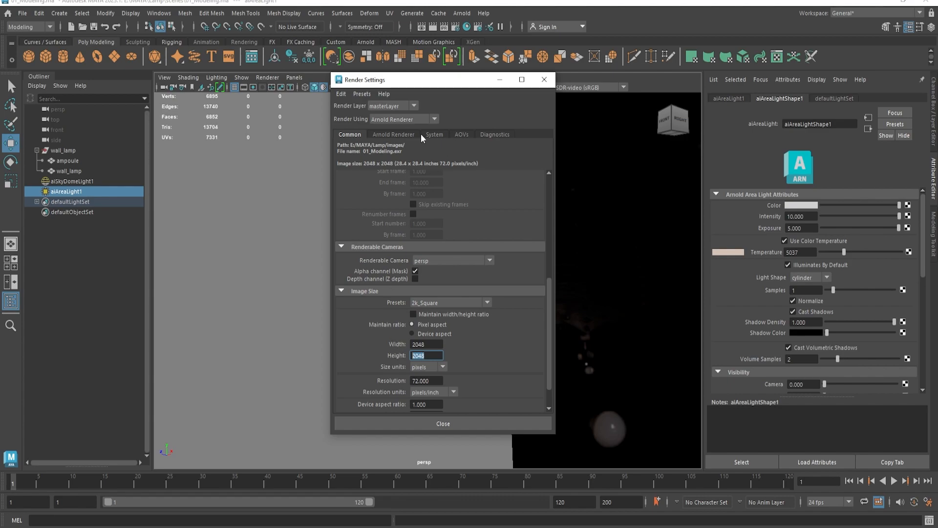
# Set the Arnold Camera (AA) samples to 5 and close the render settings.
pyautogui.click(402, 135)
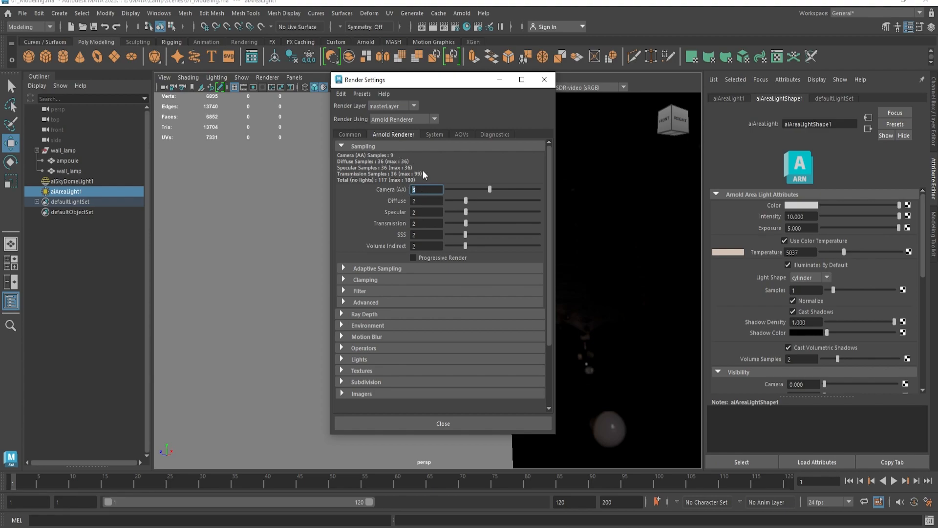
pyautogui.click(410, 190)
pyautogui.write('5')
pyautogui.press('Return')
pyautogui.click(544, 80)
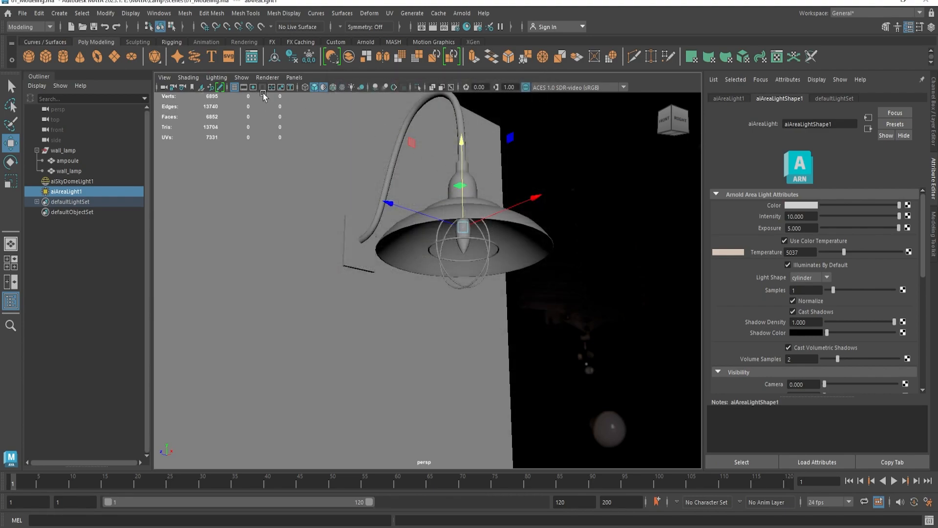
# Create a new perspective camera and rename it renderCam.
pyautogui.click(294, 77)
pyautogui.moveTo(310, 87)
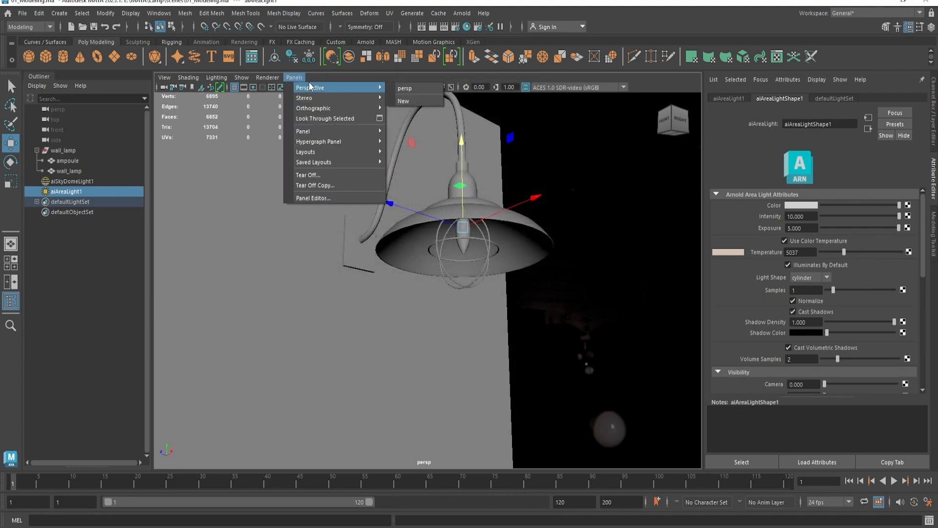
pyautogui.click(414, 101)
pyautogui.doubleClick(63, 201)
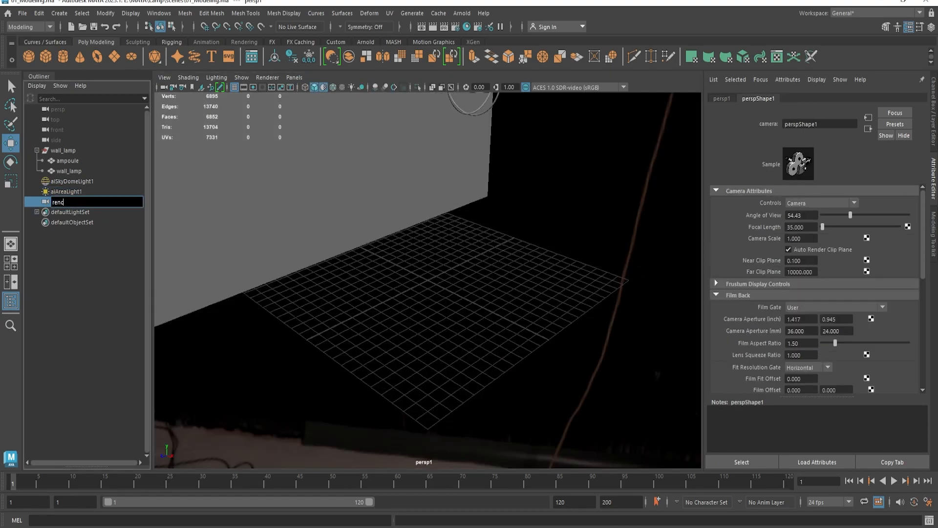
pyautogui.write('renderCam')
pyautogui.press('Return')
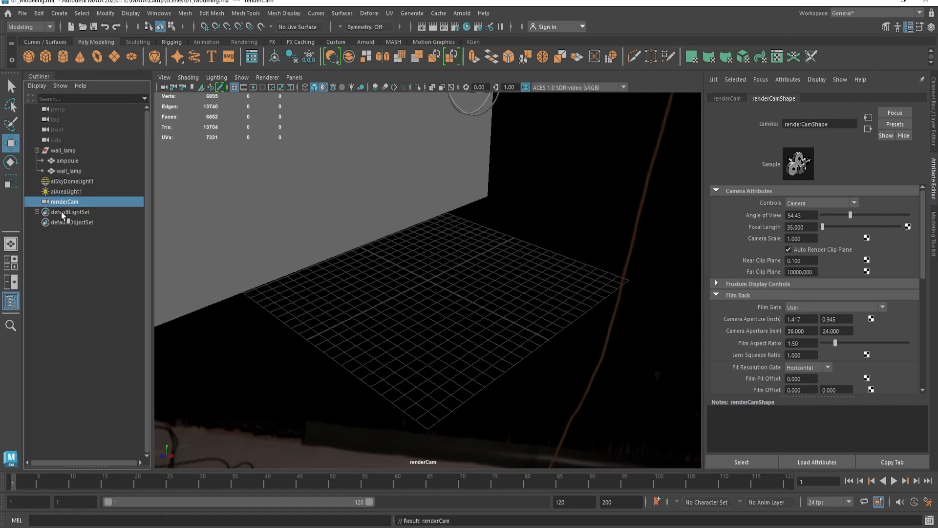
# Look through renderCam, bring the lamp into its view, and display the resolution gate.
pyautogui.click(294, 77)
pyautogui.moveTo(337, 88)
pyautogui.click(413, 100)
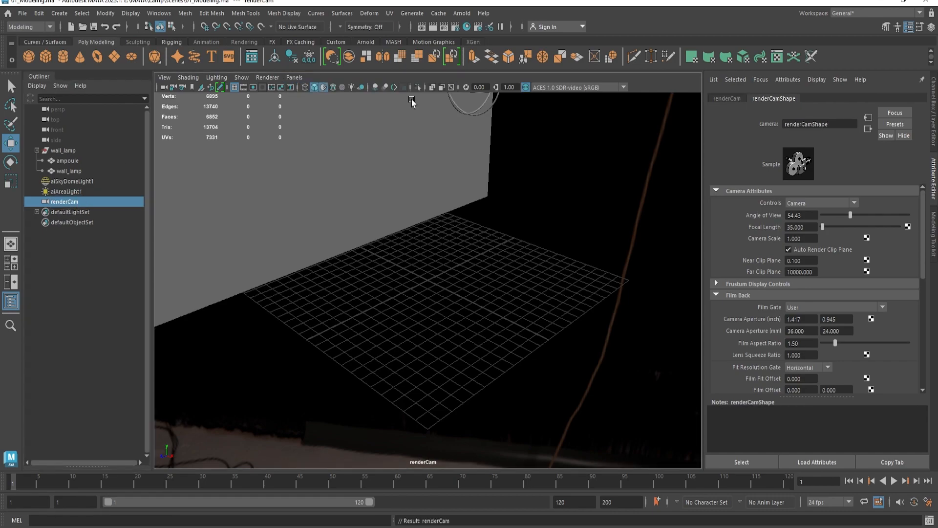
pyautogui.scroll(-4, 461, 256)
pyautogui.keyDown('alt'); pyautogui.moveTo(461, 257); pyautogui.dragTo(445, 280); pyautogui.keyUp('alt')
pyautogui.scroll(4, 401, 197)
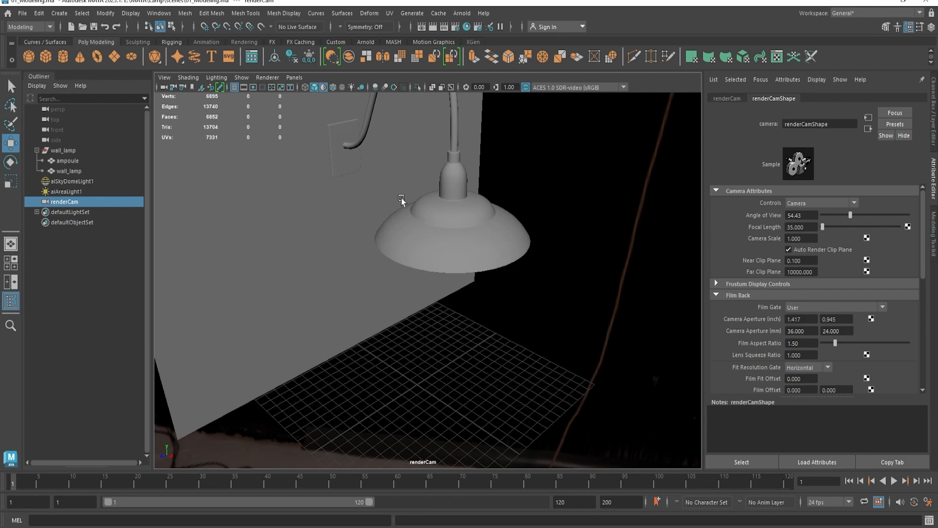
pyautogui.click(253, 88)
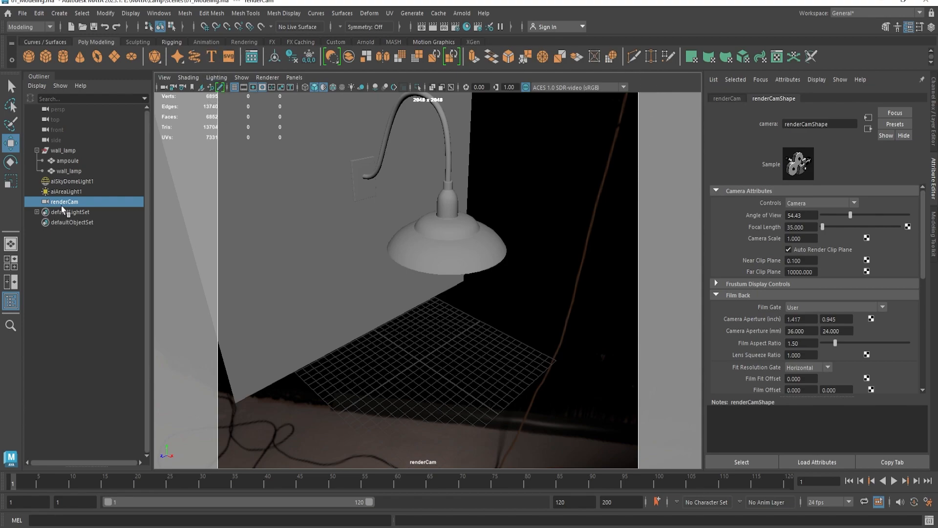
# Set the overscan in renderCam's display options to 1.6, trying 1.5 first.
pyautogui.scroll(-8, 742, 262)
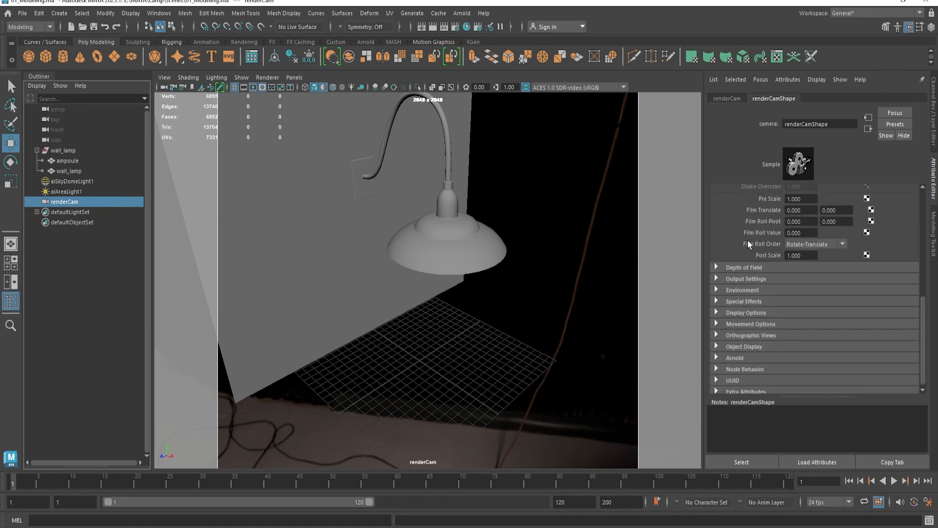
pyautogui.scroll(-1, 744, 299)
pyautogui.click(738, 308)
pyautogui.scroll(-6, 734, 307)
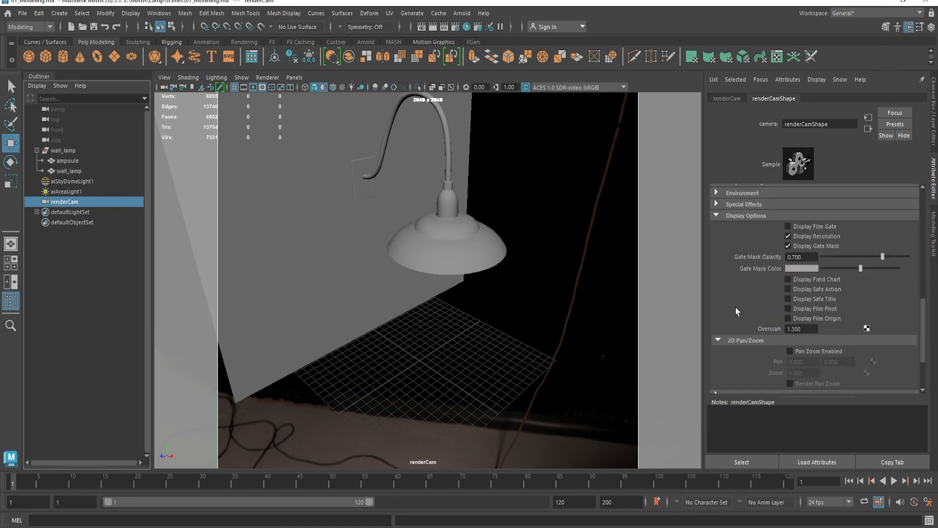
pyautogui.click(795, 298)
pyautogui.write('1.')
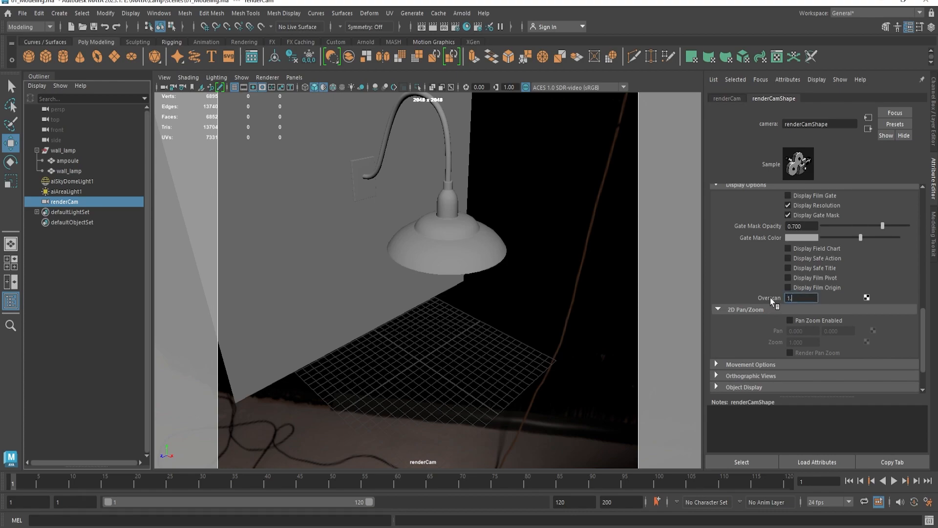
pyautogui.write('5')
pyautogui.press('Return')
pyautogui.write('1.6')
pyautogui.press('Return')
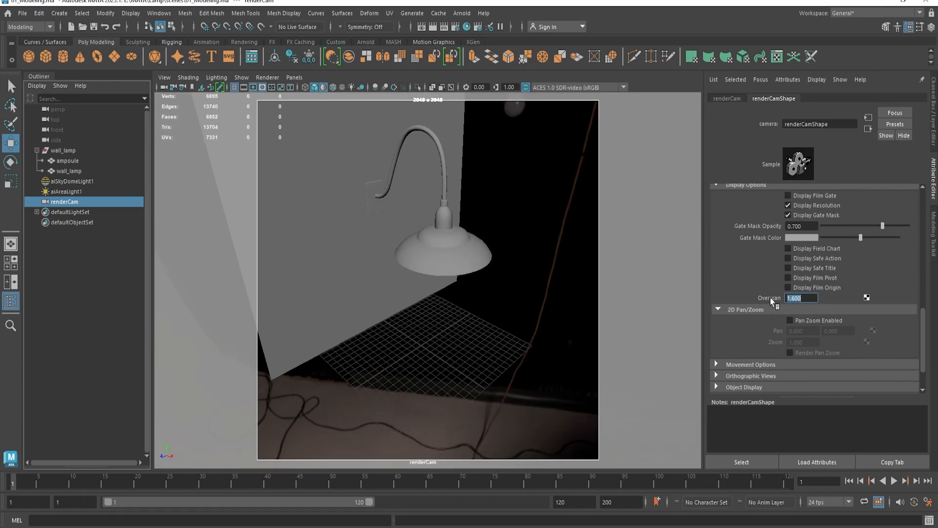
# Try an overscan of 2.5 on renderCam and set it back to 1.6.
pyautogui.write('2.5')
pyautogui.press('Return')
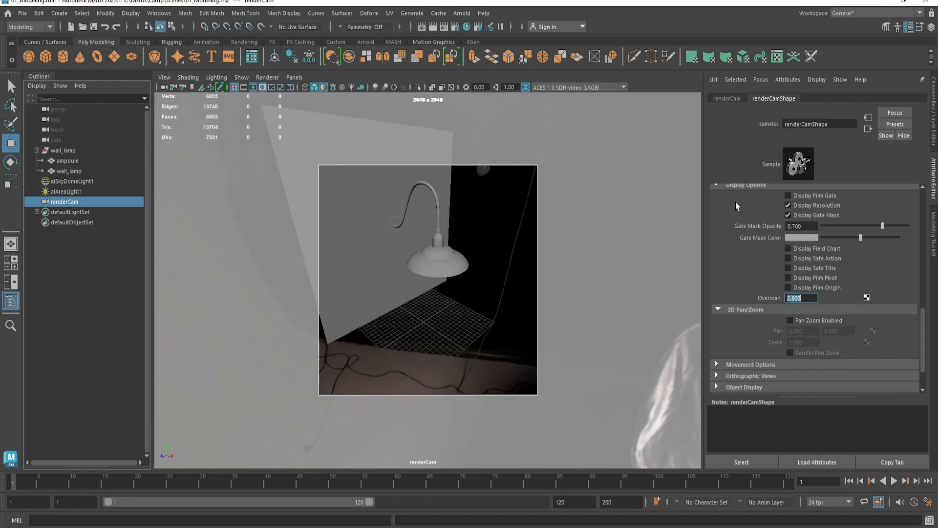
pyautogui.write('1.6')
pyautogui.press('Return')
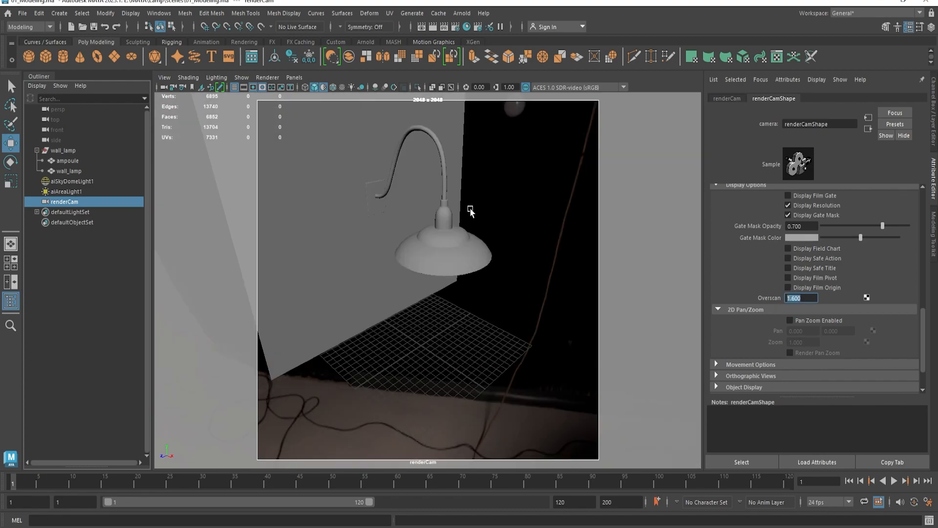
# Frame the lamp from slightly below through renderCam and lock the camera's translate, rotate and scale channels.
pyautogui.scroll(7, 470, 210)
pyautogui.keyDown('alt'); pyautogui.moveTo(502, 222); pyautogui.dragTo(440, 196); pyautogui.keyUp('alt')
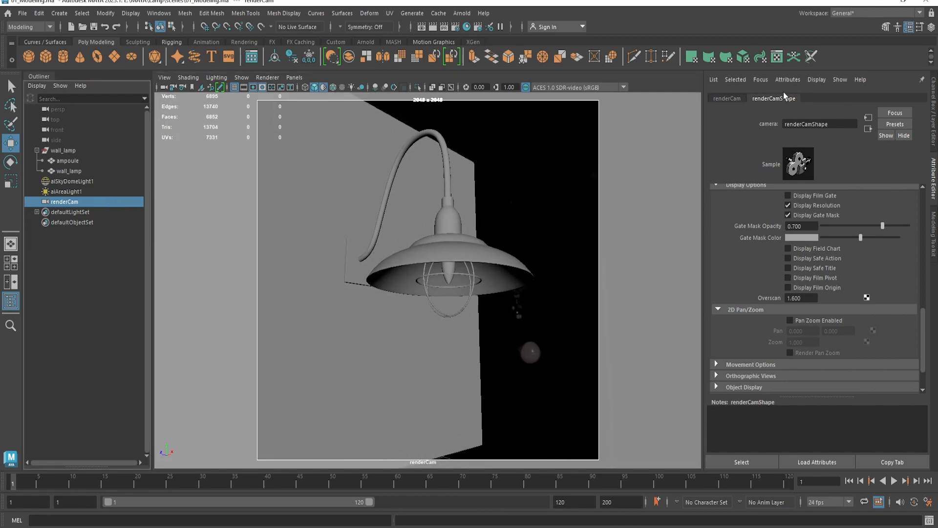
pyautogui.click(932, 27)
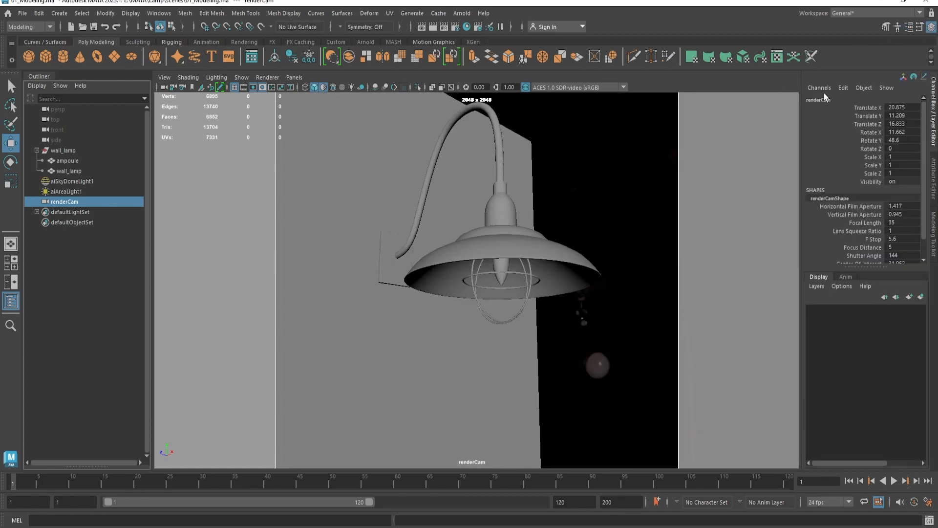
pyautogui.moveTo(867, 109); pyautogui.dragTo(871, 179)
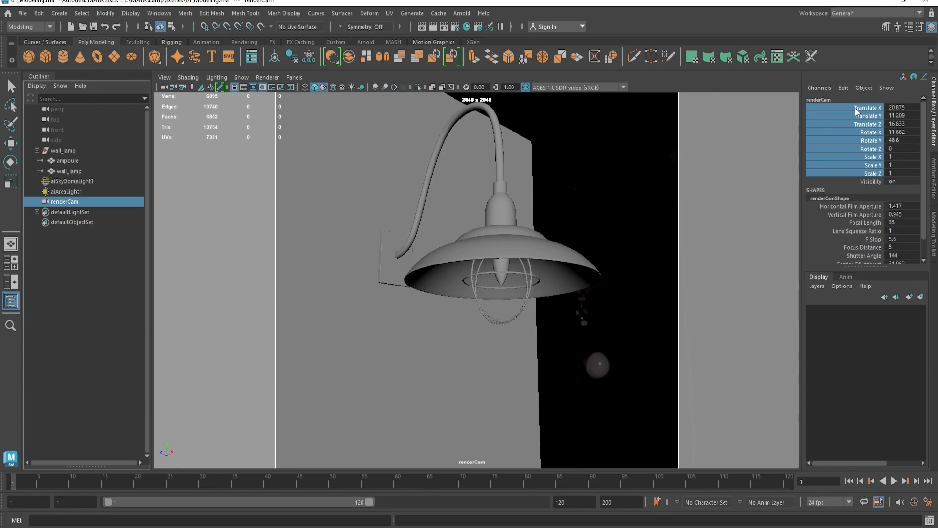
pyautogui.rightClick(846, 131)
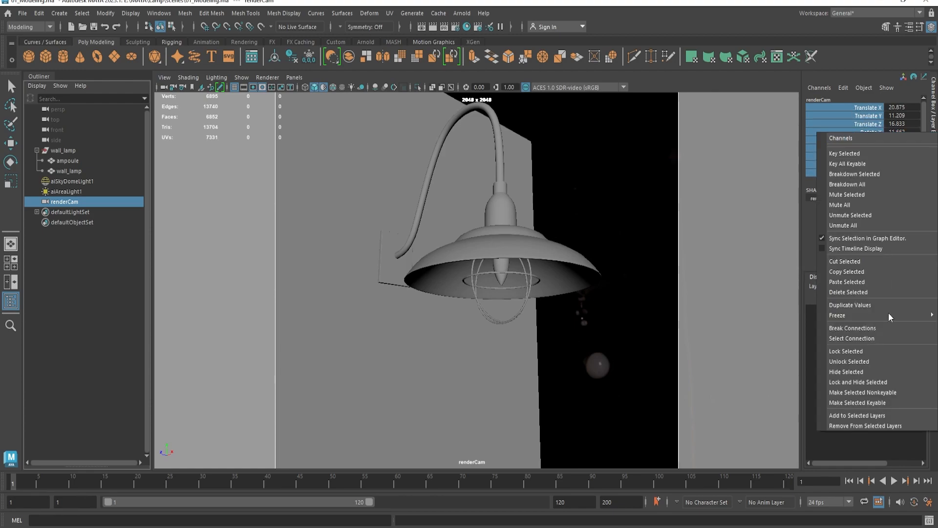
pyautogui.click(849, 352)
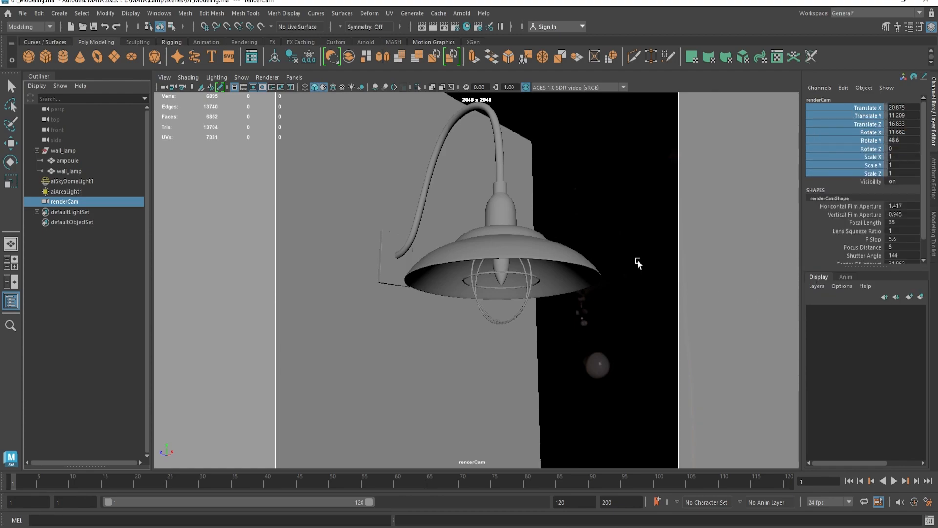
# Switch the viewport to the persp camera, orbit around the scene, and check the view through renderCam.
pyautogui.click(294, 77)
pyautogui.moveTo(314, 86)
pyautogui.click(411, 88)
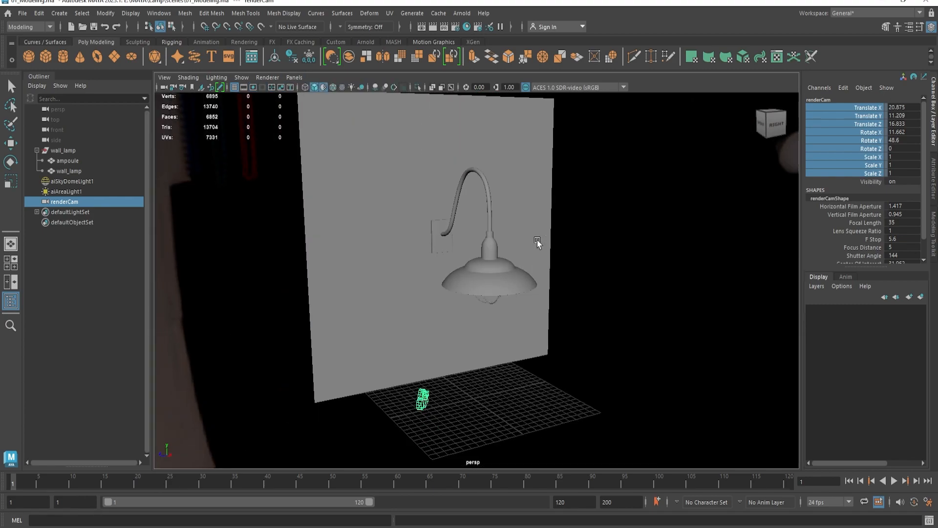
pyautogui.keyDown('alt'); pyautogui.moveTo(537, 239); pyautogui.dragTo(345, 257); pyautogui.keyUp('alt')
pyautogui.click(295, 78)
pyautogui.moveTo(324, 88)
pyautogui.click(411, 100)
# Try moving the wall lamp mesh in the persp view and undo the move.
pyautogui.click(463, 199)
pyautogui.press('w')
pyautogui.moveTo(470, 164); pyautogui.dragTo(418, 199)
pyautogui.hotkey('ctrl', 'z')
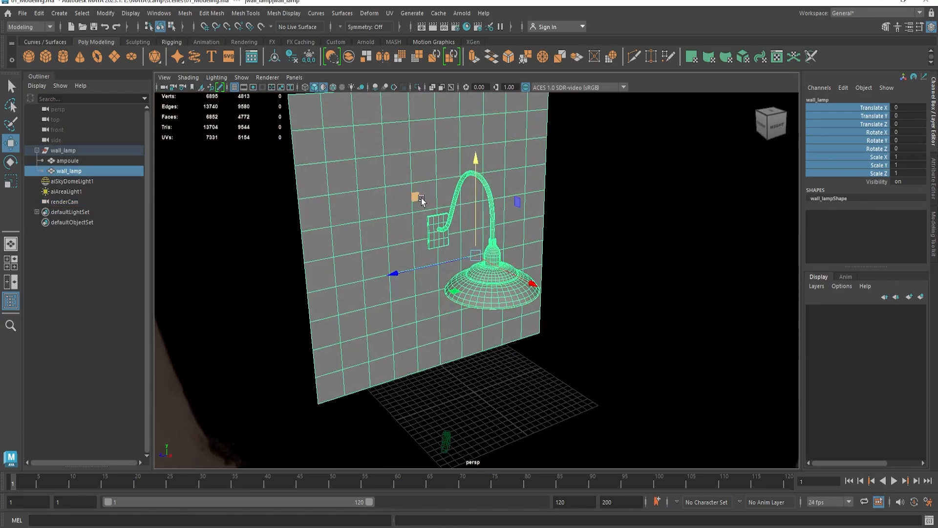
# Select renderCam and try its move handles from a closer persp view to test the channel lock.
pyautogui.click(62, 201)
pyautogui.keyDown('alt'); pyautogui.moveTo(360, 341); pyautogui.dragTo(416, 254); pyautogui.keyUp('alt')
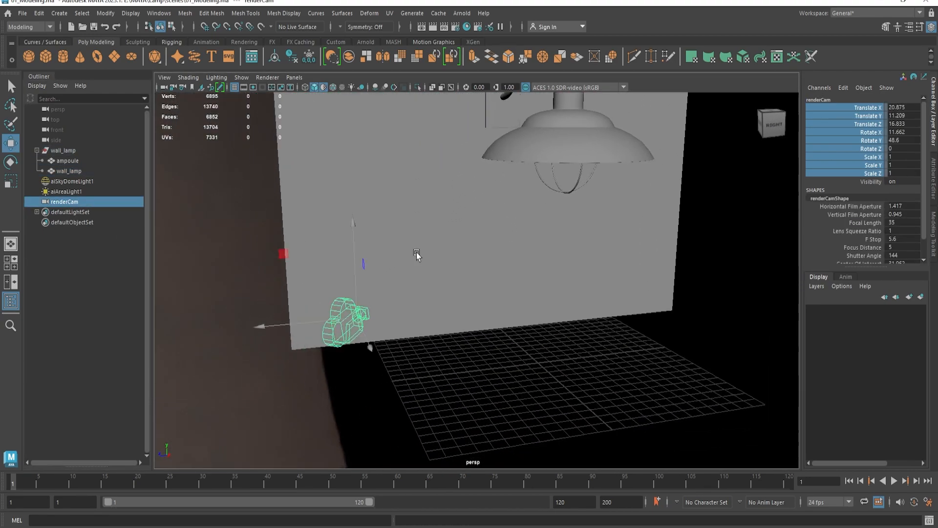
pyautogui.click(362, 348)
pyautogui.click(361, 325)
# Switch the viewport to renderCam, to the persp camera, and back to renderCam.
pyautogui.click(294, 78)
pyautogui.moveTo(307, 90)
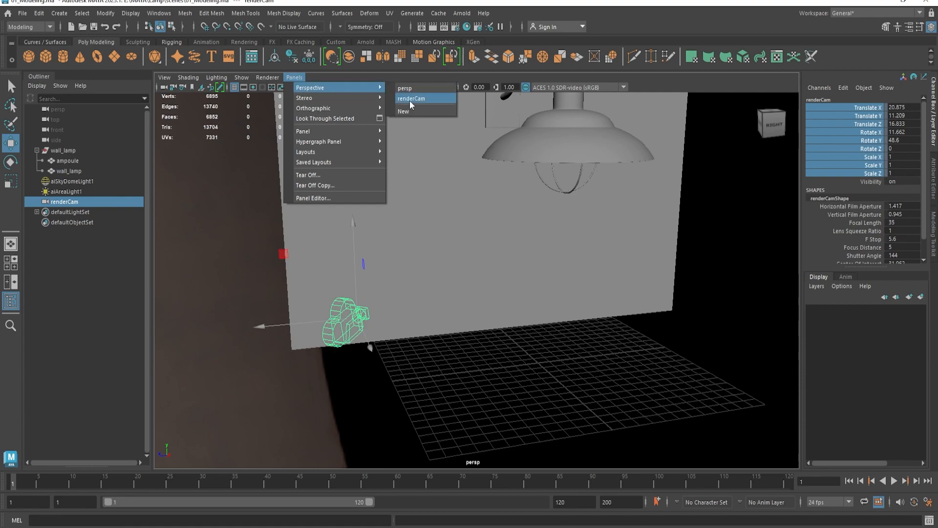
pyautogui.click(64, 202)
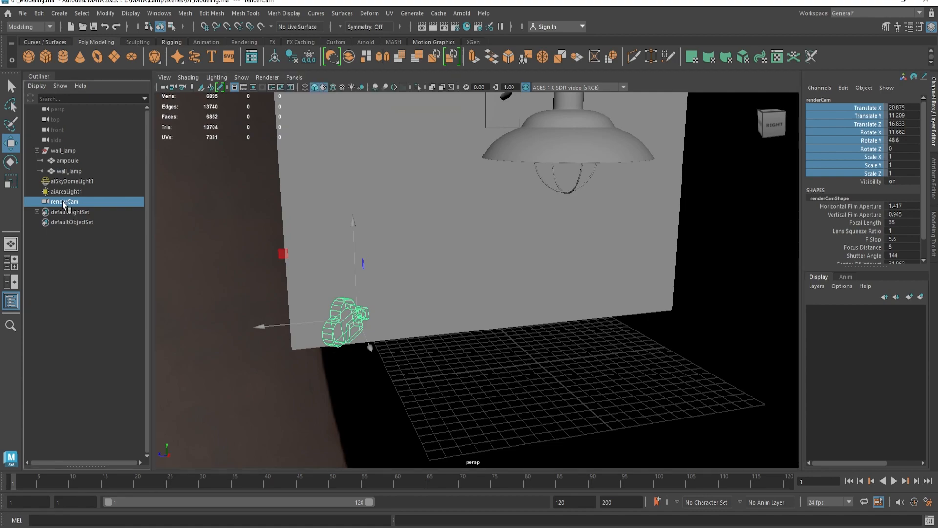
pyautogui.moveTo(62, 201); pyautogui.dragTo(180, 201)
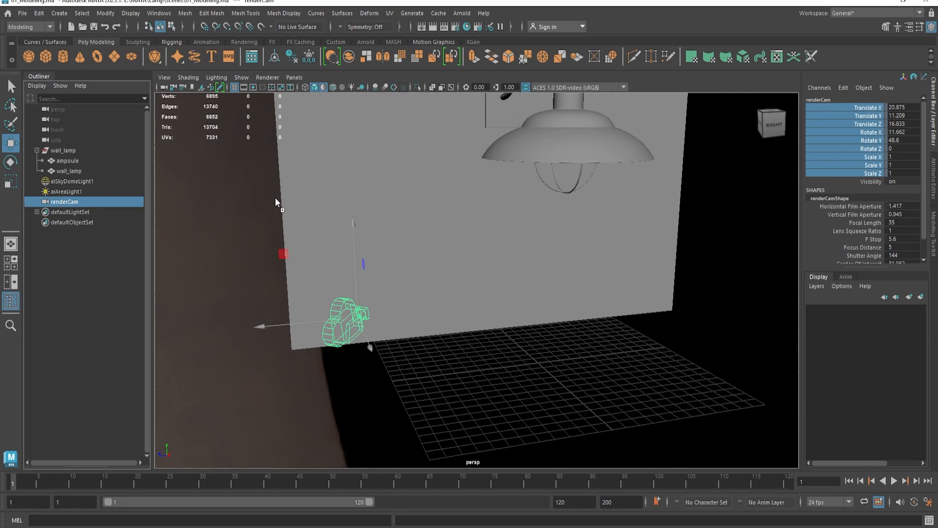
pyautogui.moveTo(270, 198); pyautogui.dragTo(300, 200)
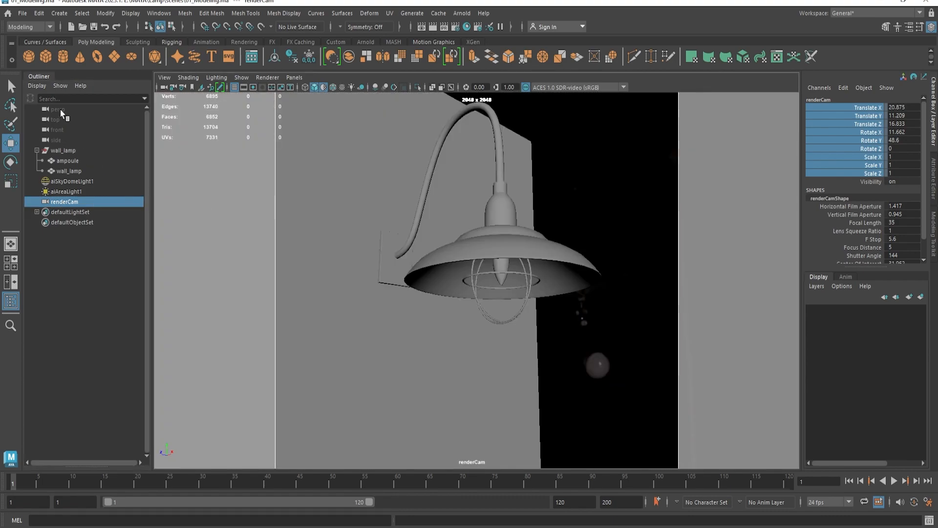
pyautogui.moveTo(60, 109); pyautogui.dragTo(295, 148)
pyautogui.moveTo(65, 205); pyautogui.dragTo(287, 199)
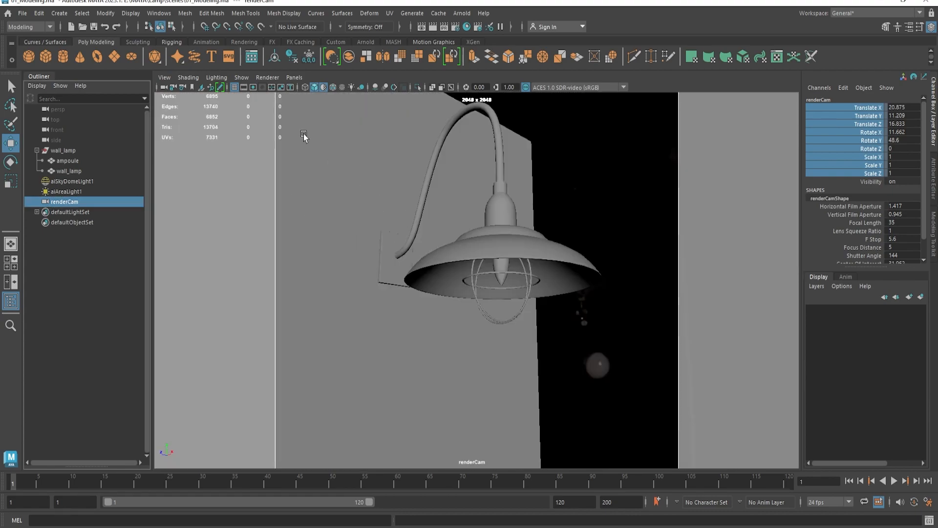
# Start a test render from renderCamShape in the Arnold RenderView, view the whole image, and stop the render.
pyautogui.click(462, 13)
pyautogui.click(474, 72)
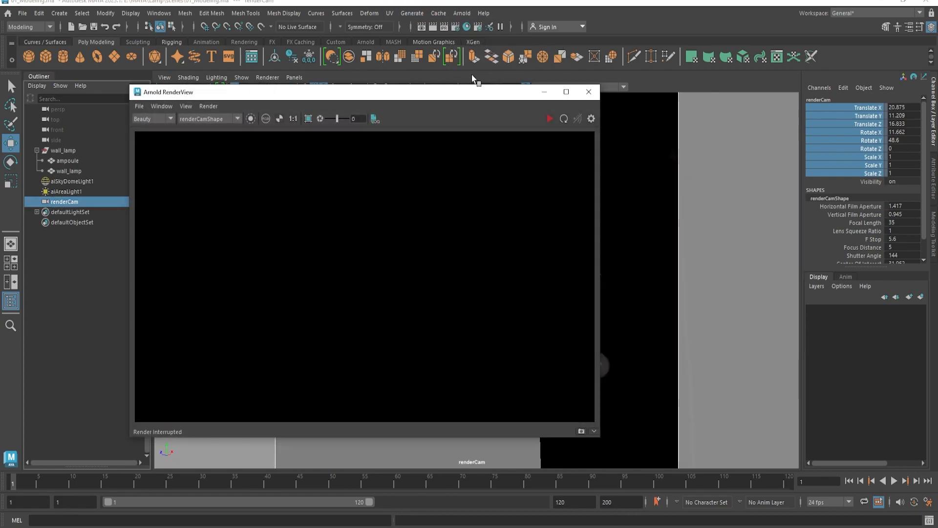
pyautogui.click(214, 119)
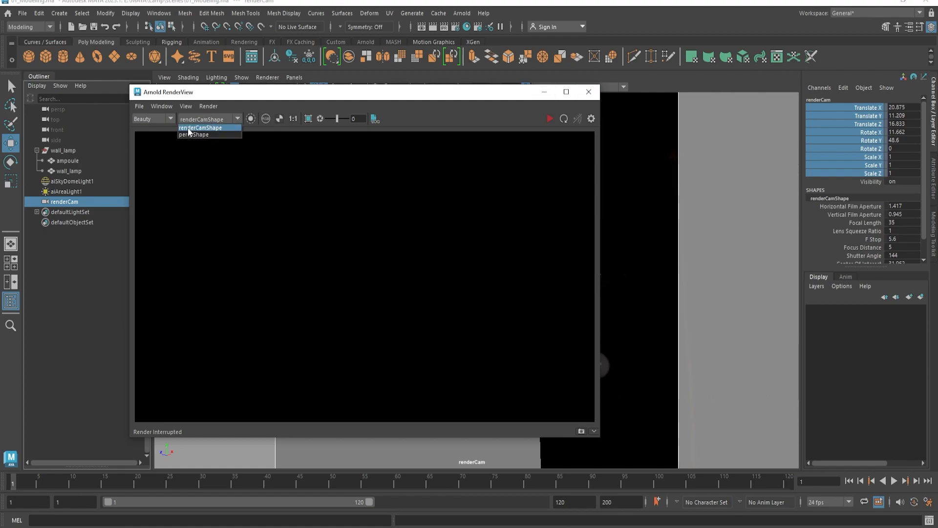
pyautogui.click(204, 127)
pyautogui.click(548, 117)
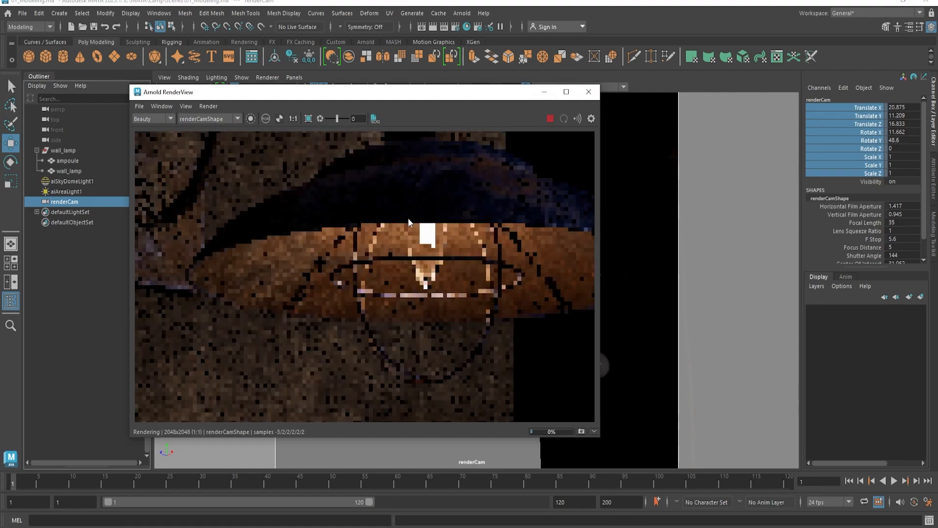
pyautogui.scroll(-5, 409, 225)
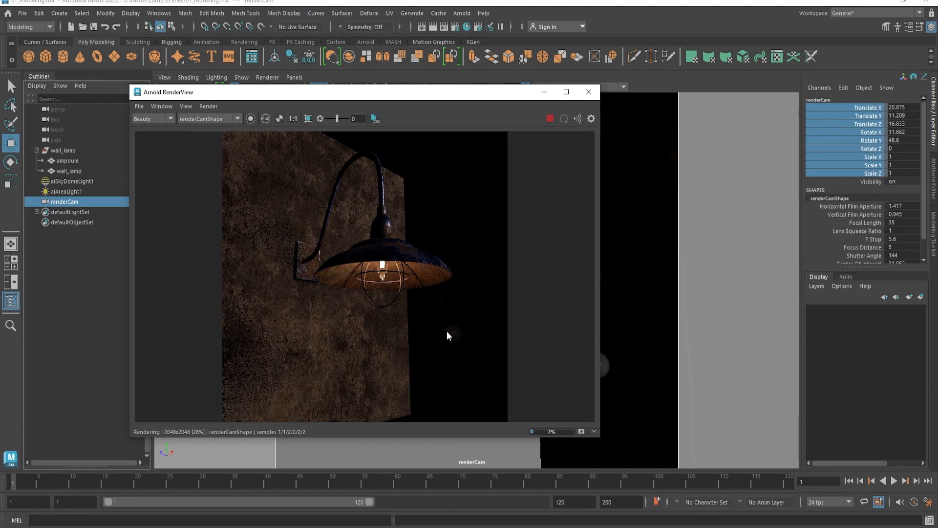
pyautogui.click(550, 119)
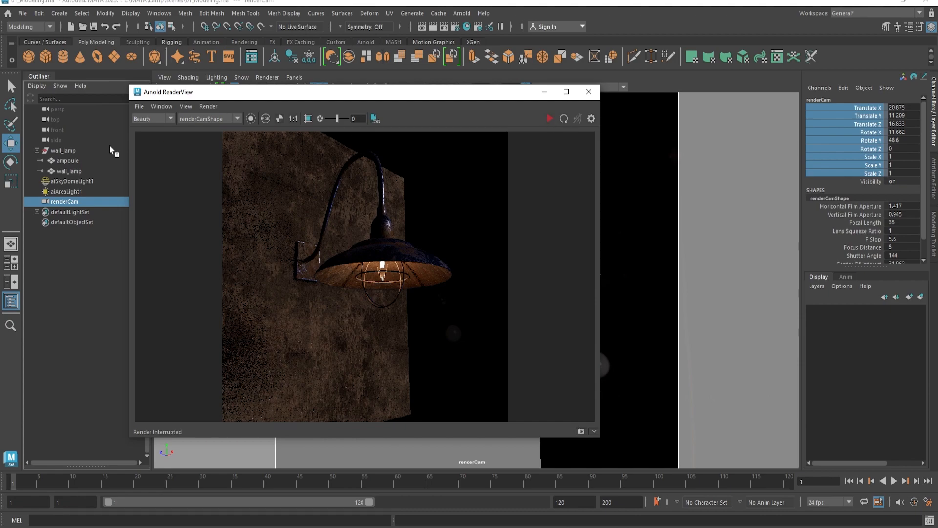
# Set the camera visibility of aiSkyDomeLight1 to 0 so the HDRI does not show in the background.
pyautogui.click(75, 182)
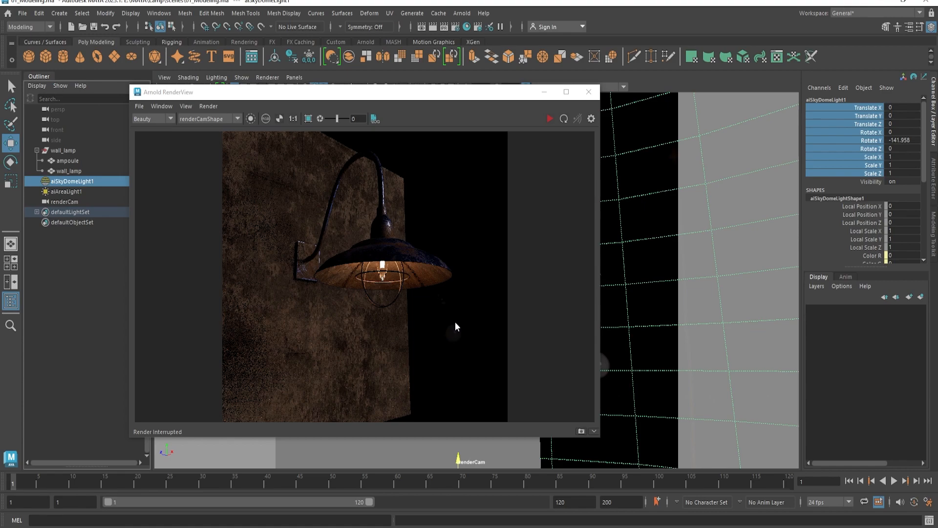
pyautogui.click(908, 28)
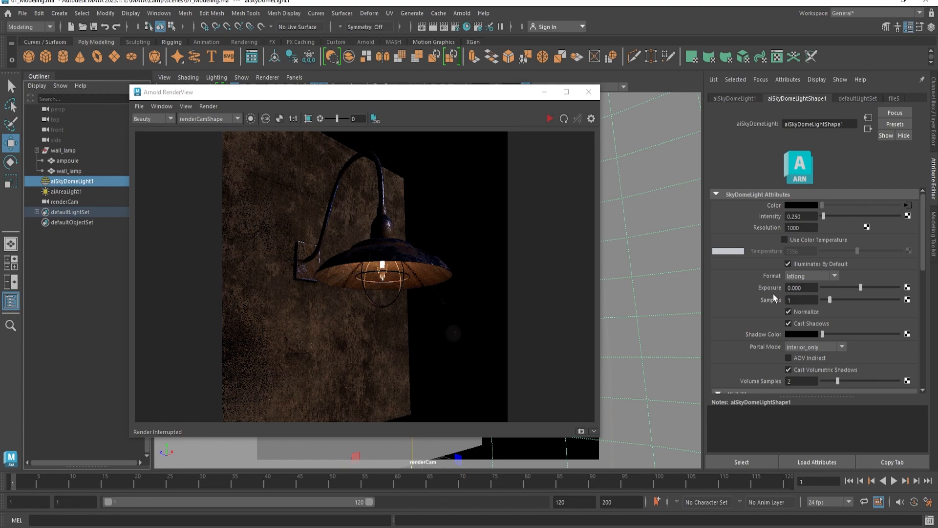
pyautogui.scroll(-3, 773, 294)
pyautogui.moveTo(826, 313); pyautogui.dragTo(806, 315)
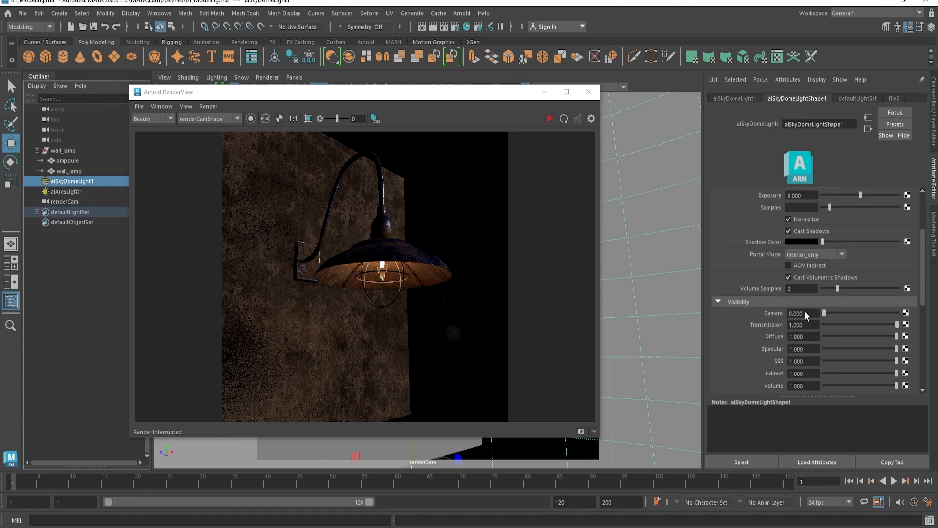
pyautogui.click(782, 313)
# Render the renderCam view again, examine the lampshade, curved arm and wall texture up close, and stop the render.
pyautogui.click(550, 119)
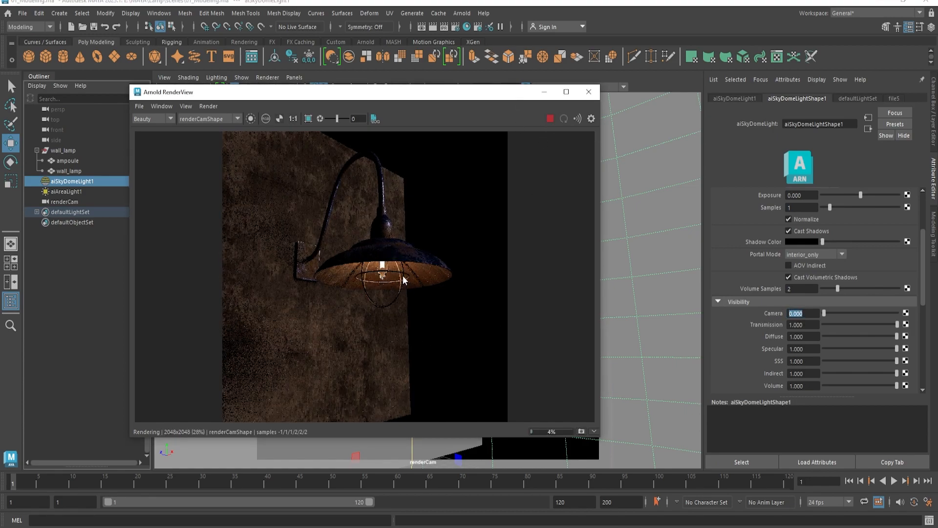
pyautogui.scroll(3, 377, 223)
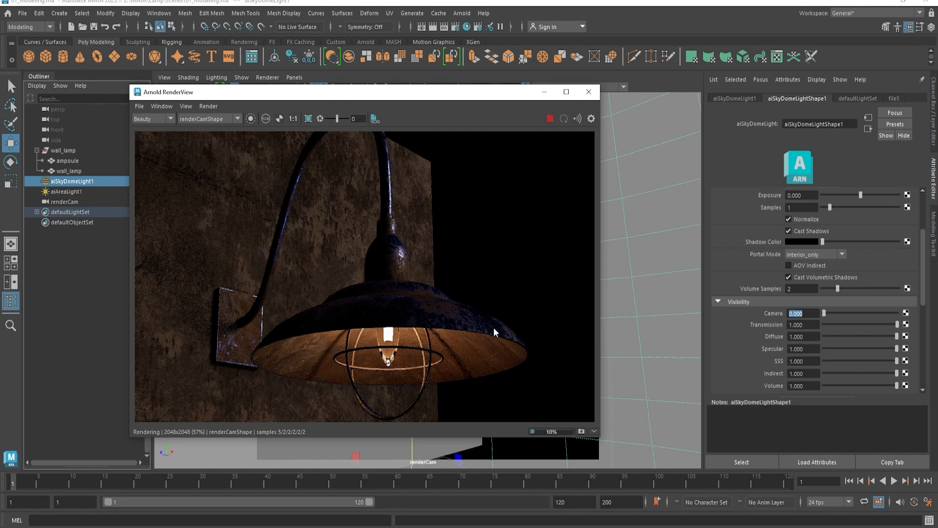
pyautogui.scroll(-2, 400, 326)
pyautogui.scroll(-1, 400, 326)
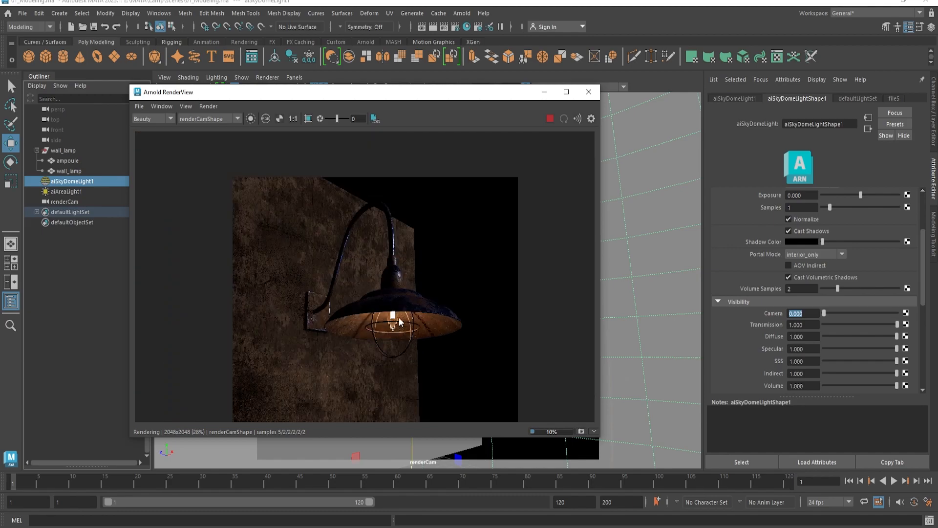
pyautogui.click(398, 283)
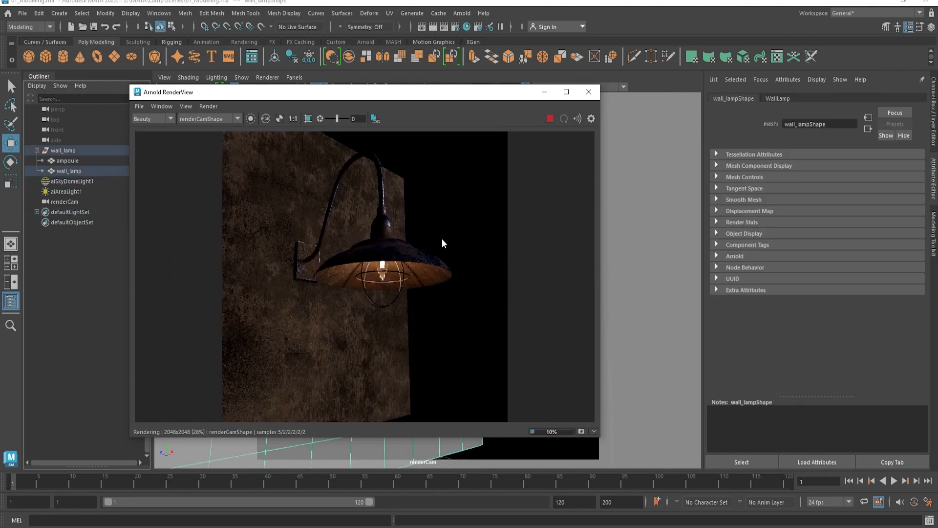
pyautogui.scroll(3, 387, 269)
pyautogui.scroll(1, 368, 293)
pyautogui.moveTo(368, 291); pyautogui.dragTo(385, 259, button='middle')
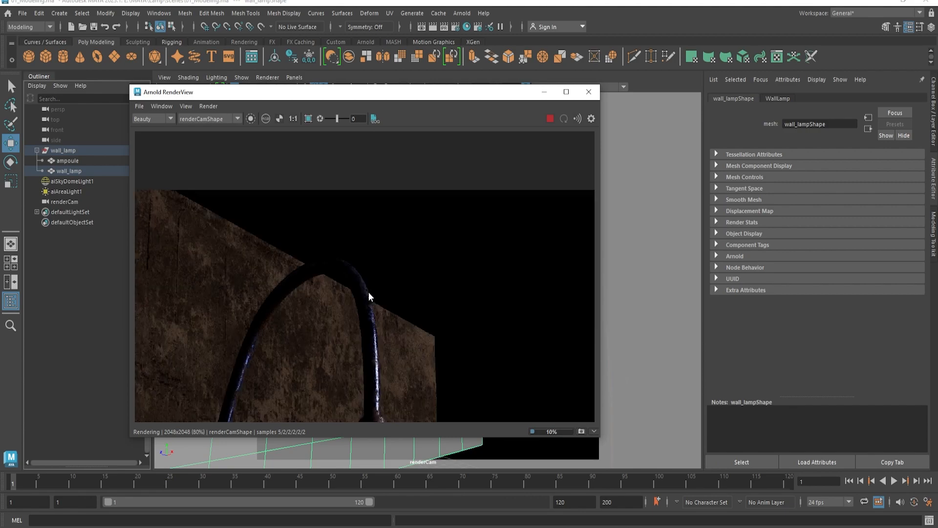
pyautogui.scroll(-3, 469, 239)
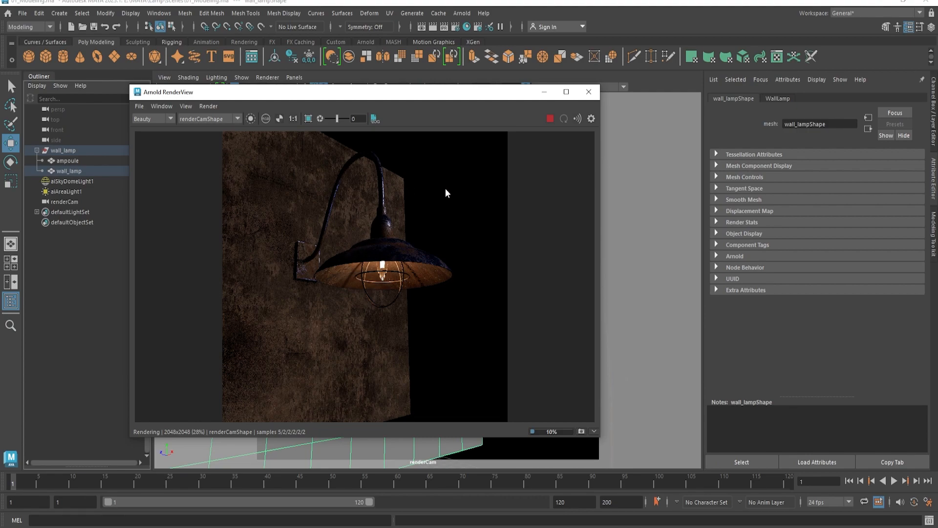
pyautogui.click(550, 119)
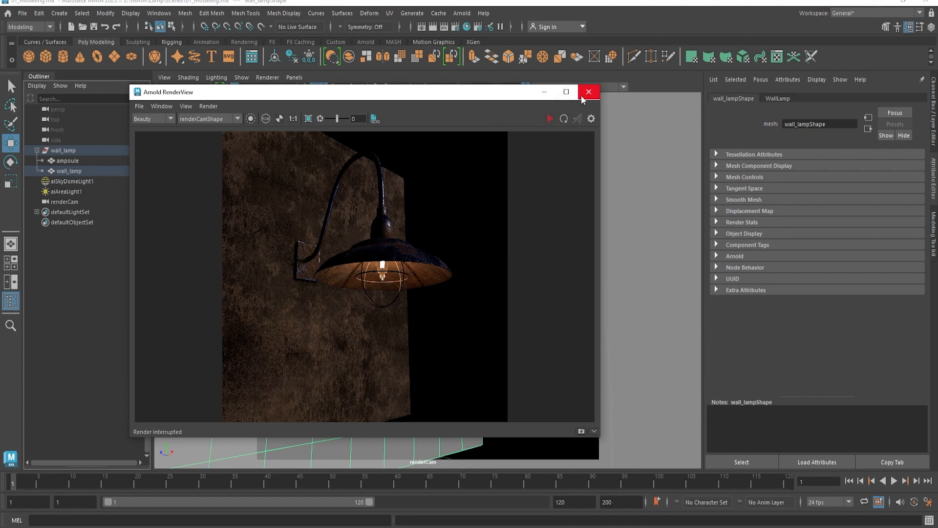
# Close the test render, run the Arnold render of the scene, and check the area light's color temperature.
pyautogui.click(588, 93)
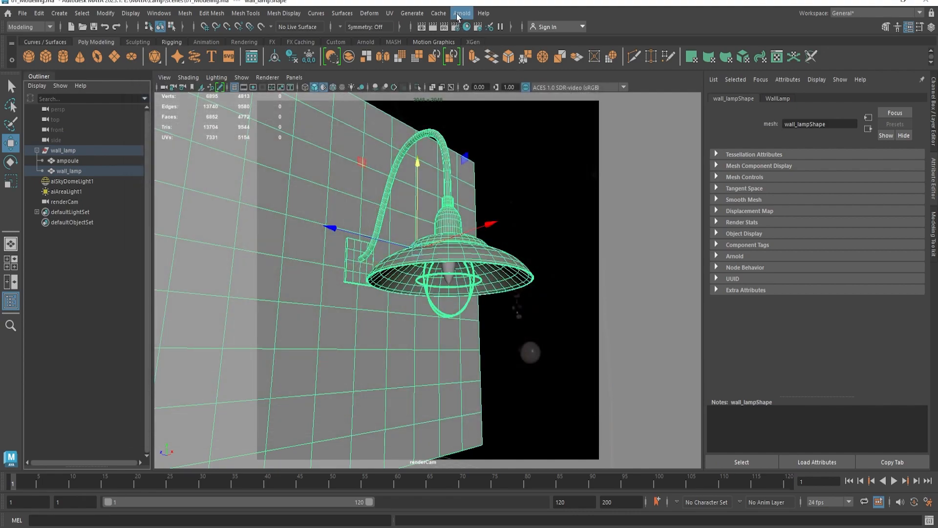
pyautogui.click(456, 13)
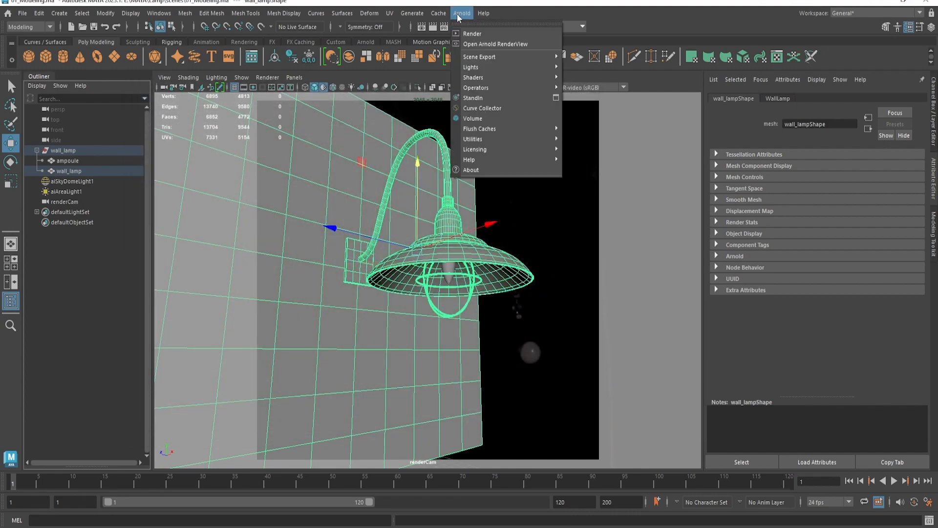
pyautogui.click(477, 33)
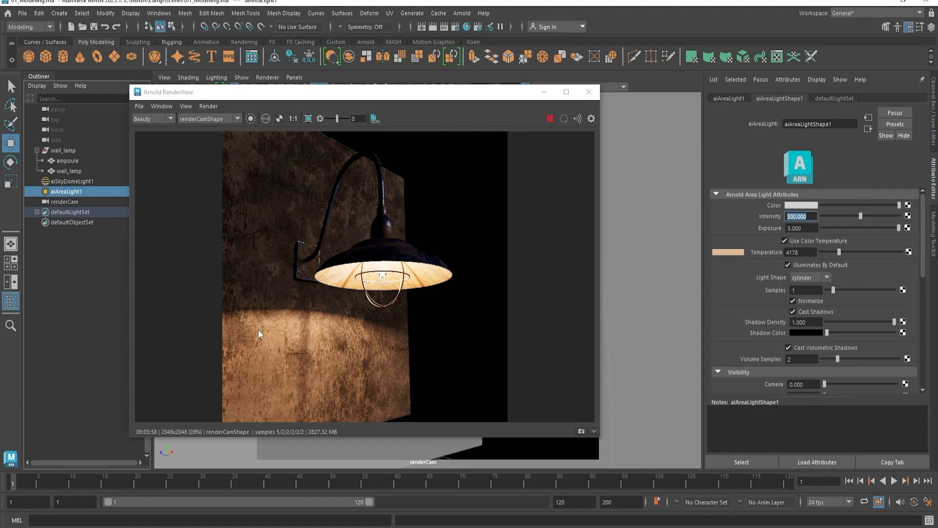
pyautogui.click(789, 253)
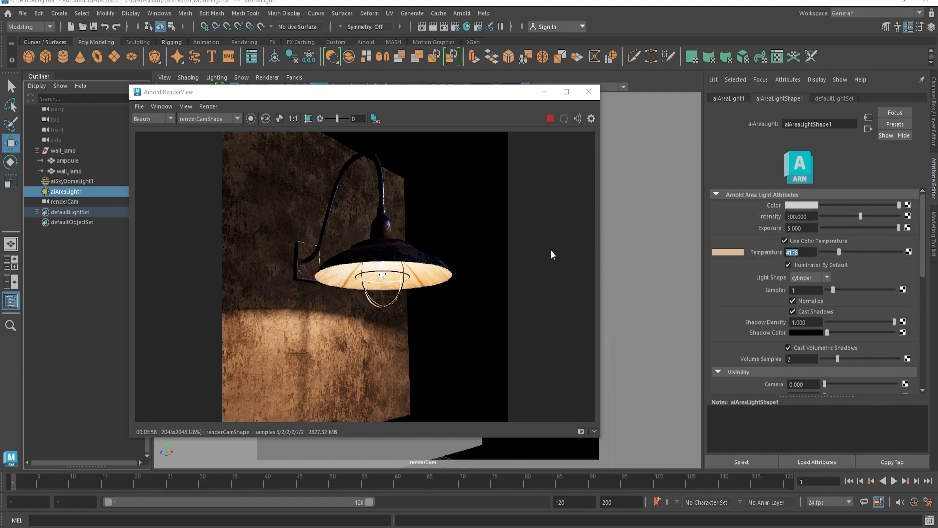
# Save the rendered image as Lamp.png in the project's images folder.
pyautogui.click(139, 106)
pyautogui.click(148, 113)
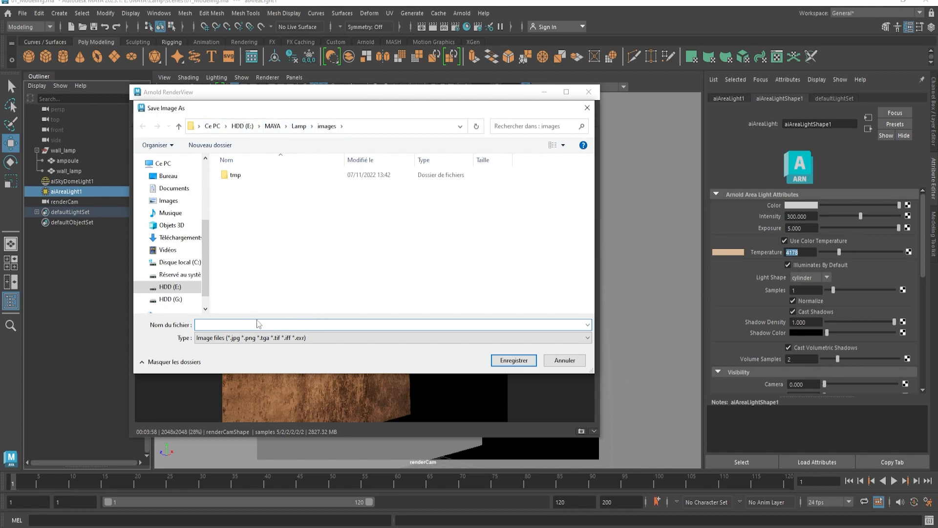
pyautogui.write('Lamp.png')
pyautogui.moveTo(314, 110); pyautogui.dragTo(288, 103)
pyautogui.click(531, 357)
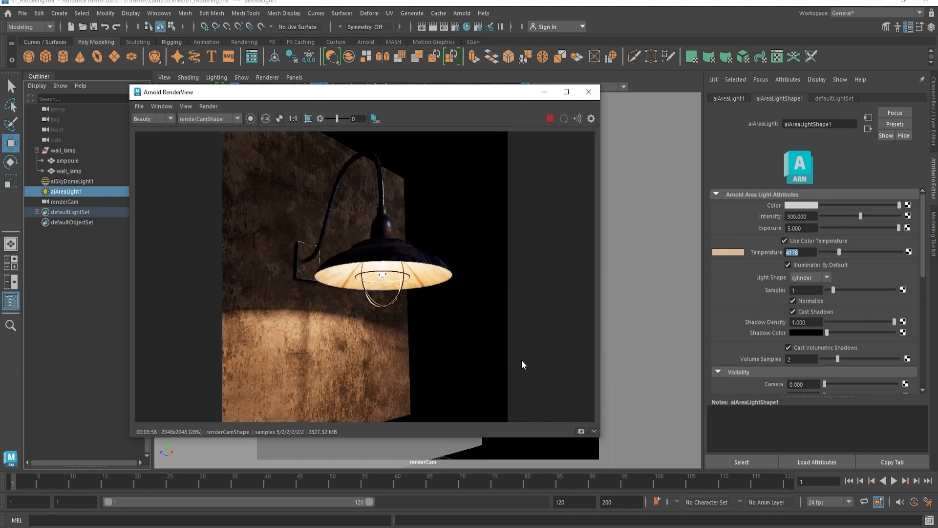